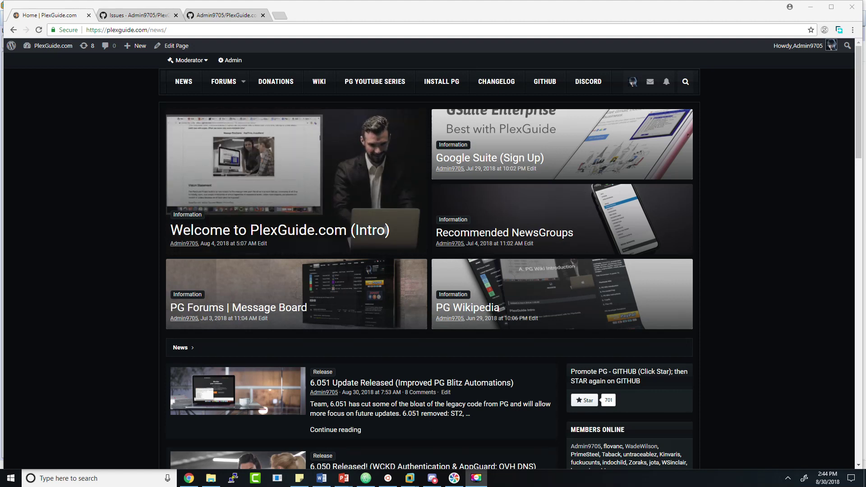
Step: Switch to the VMware Workstation window showing the Ubuntu 64-bit virtual machine
mouse_move(417, 485)
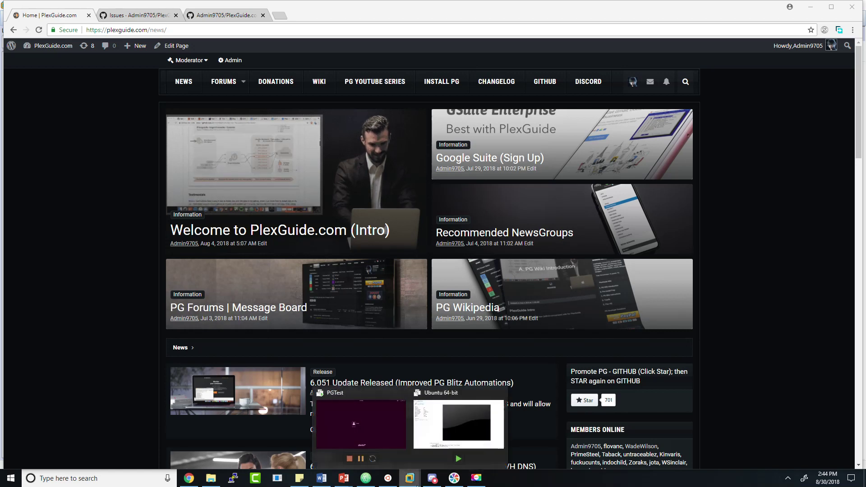
mouse_move(427, 449)
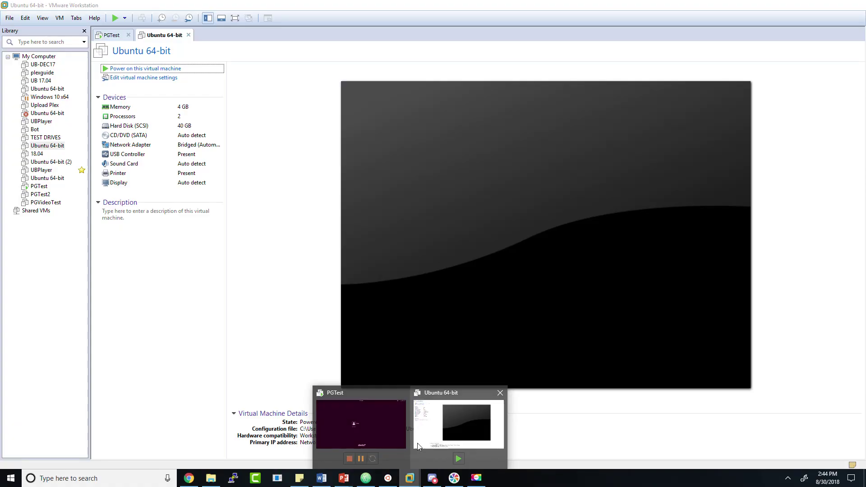
click(427, 437)
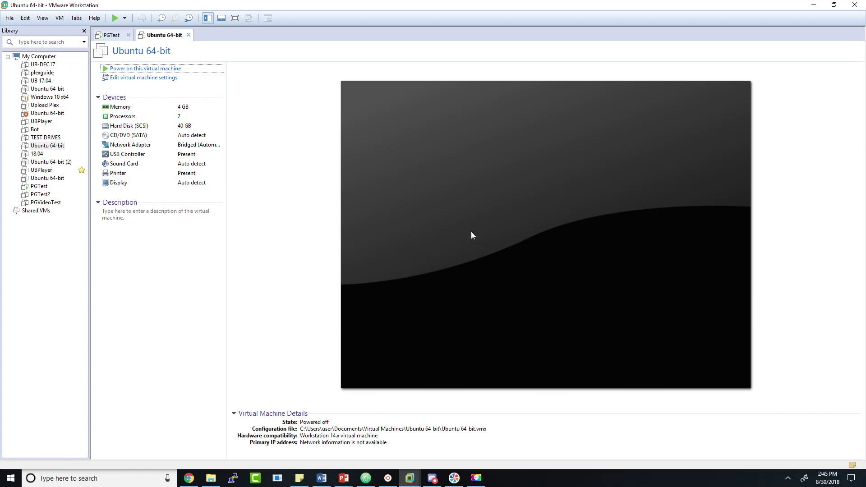
mouse_move(188, 478)
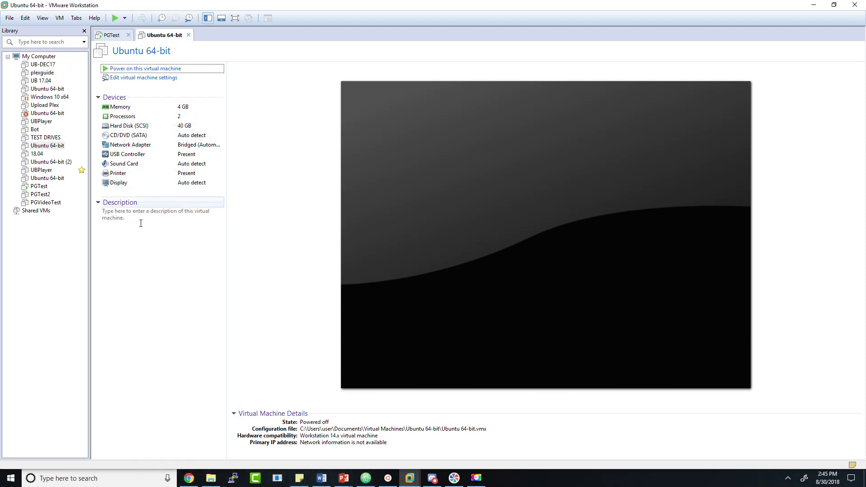
click(181, 479)
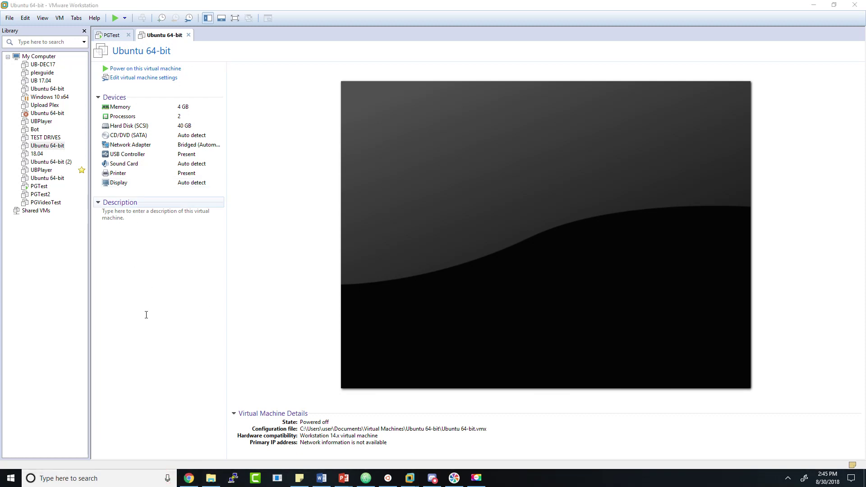
Step: Start creating a new virtual machine with the typical configuration, installing from the Ubuntu 18.04.1 desktop disc image
click(9, 18)
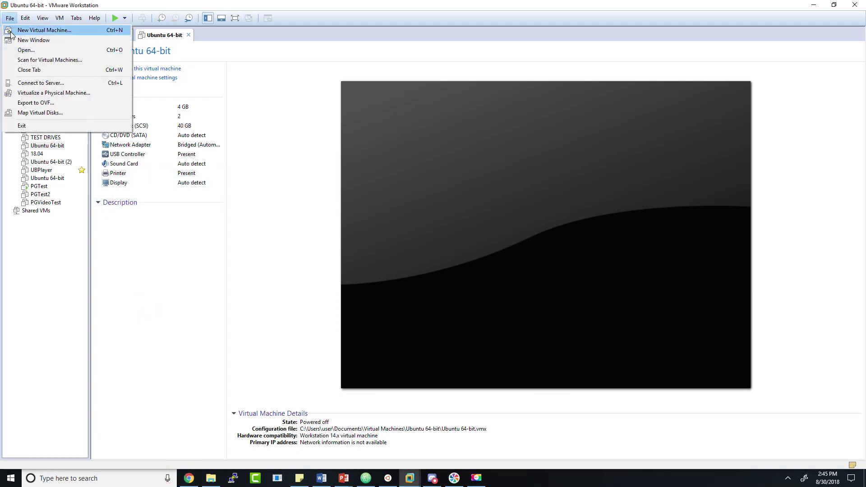
click(11, 31)
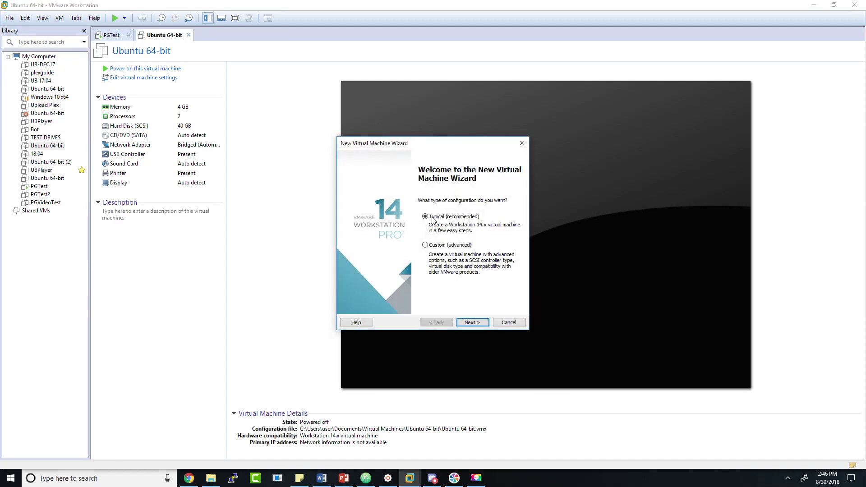
click(481, 321)
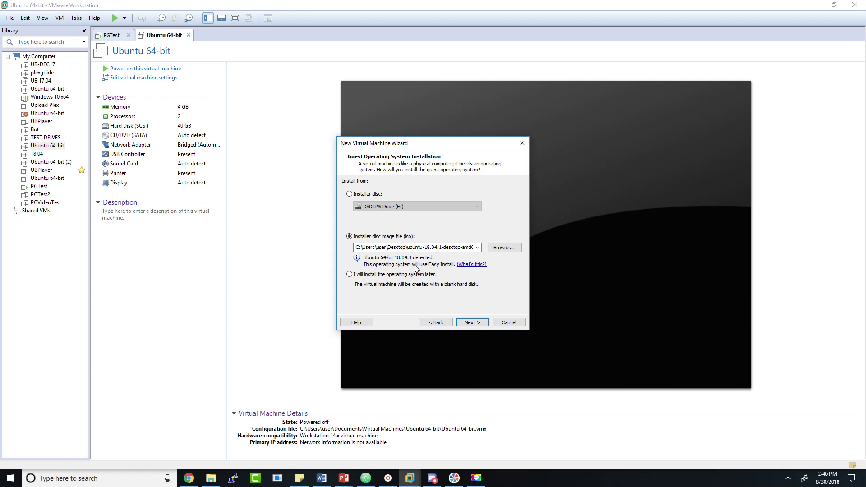
click(467, 318)
click(466, 323)
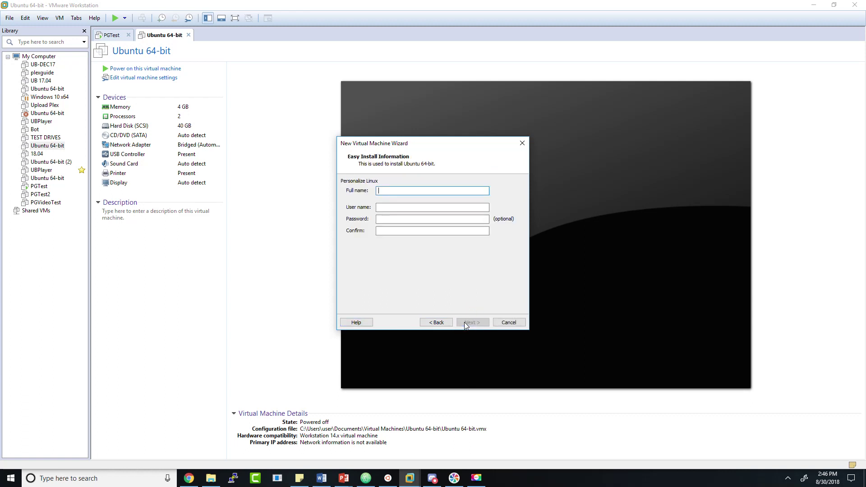
Step: Fill in the Easy Install details with homepg as full name and user name, and enter and confirm the account password
click(407, 190)
text(homepg)
click(378, 207)
text(home)
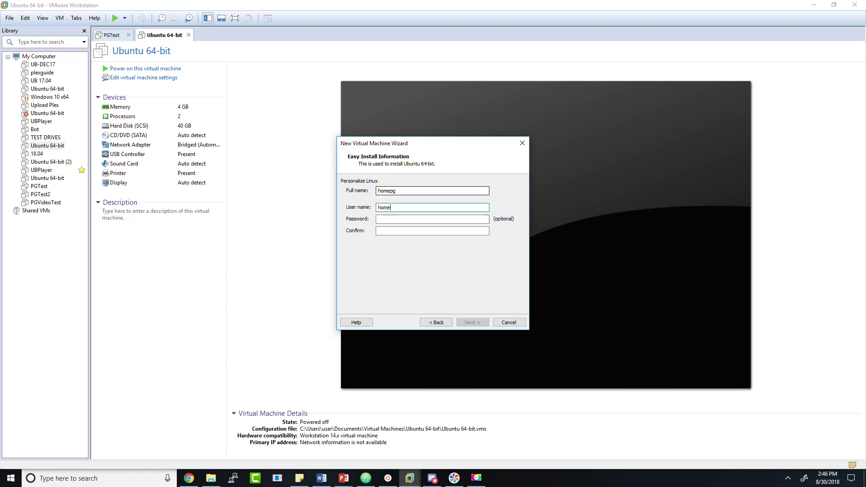
click(377, 218)
key(BackSpace)
key(BackSpace)
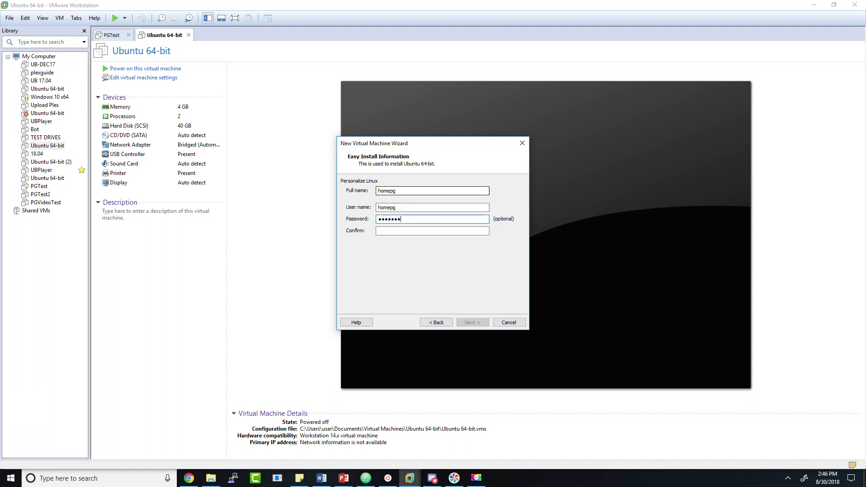
click(378, 231)
text(•••••••••)
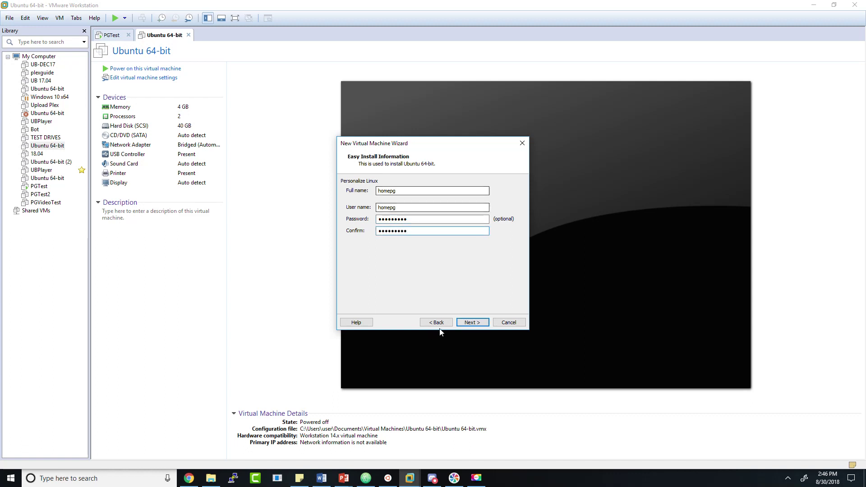
click(471, 323)
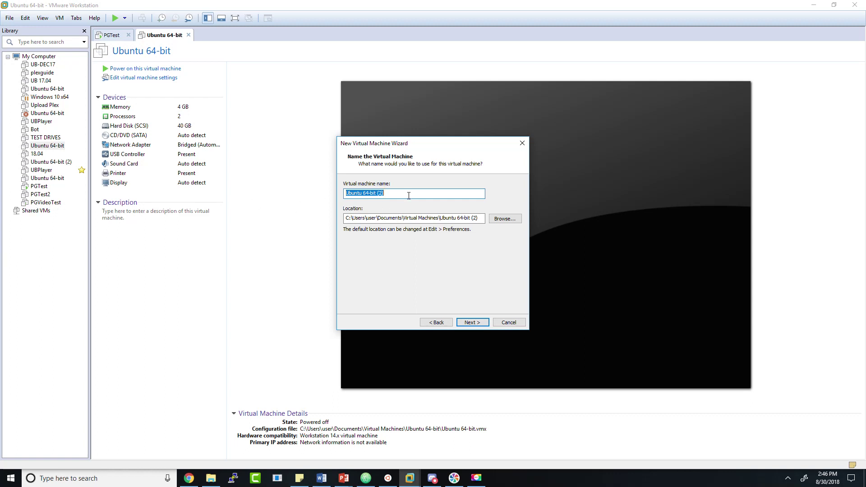
Step: Name the new virtual machine PGVideoTest2
text(PGVideoTest)
click(448, 270)
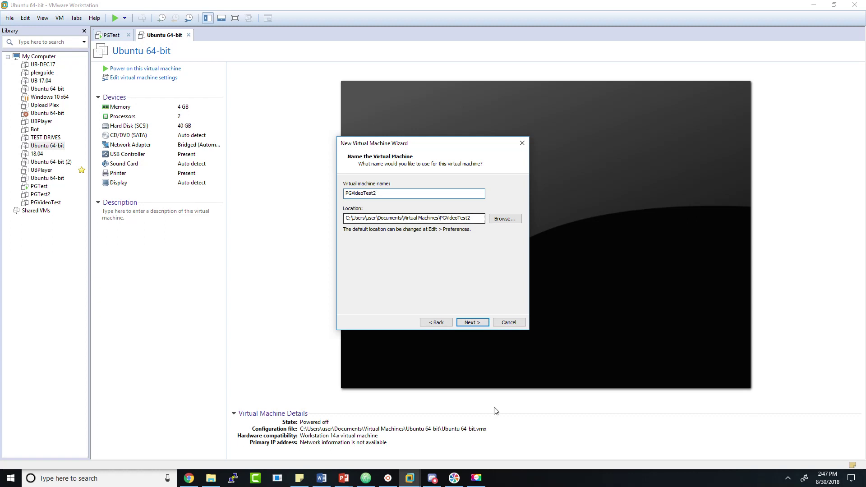
Step: Examine the host computer's drives in Task Manager's performance view, including Disk 0 (G: D:) and Disk 3 (C:)
right_click(532, 479)
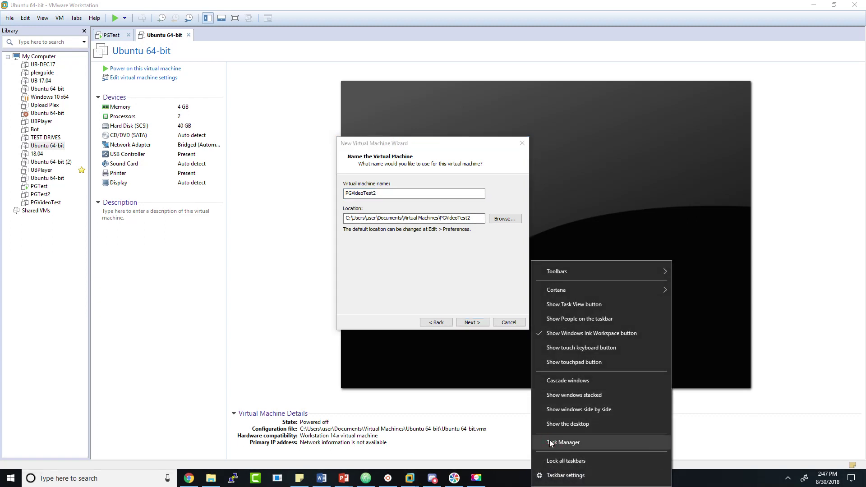
click(550, 443)
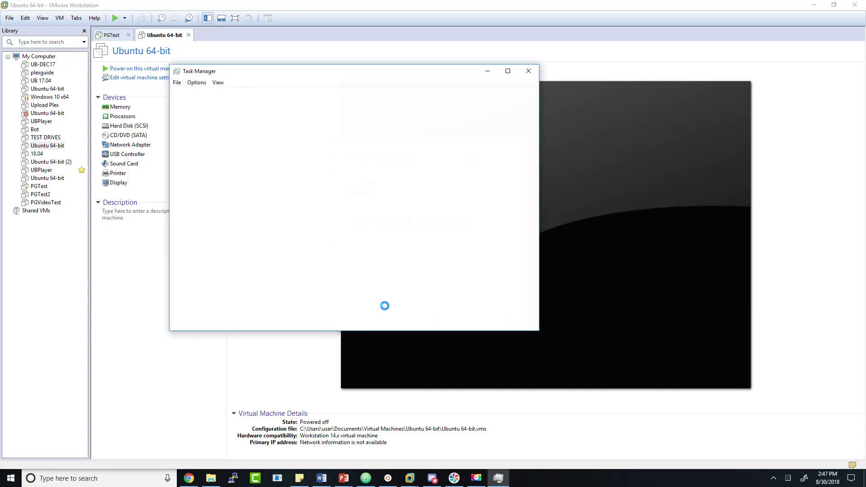
click(217, 93)
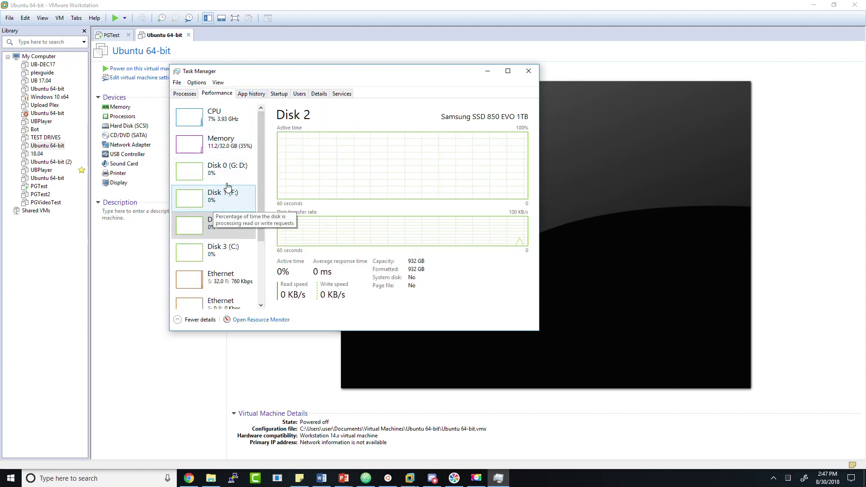
click(232, 181)
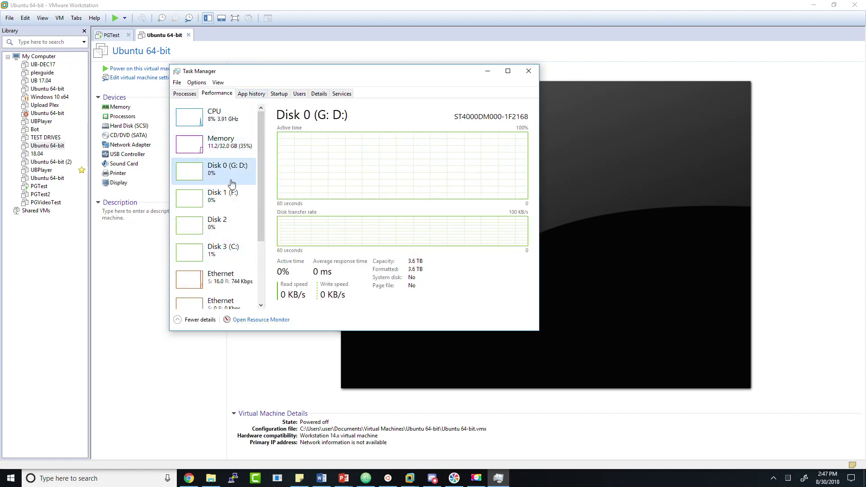
click(233, 276)
click(233, 258)
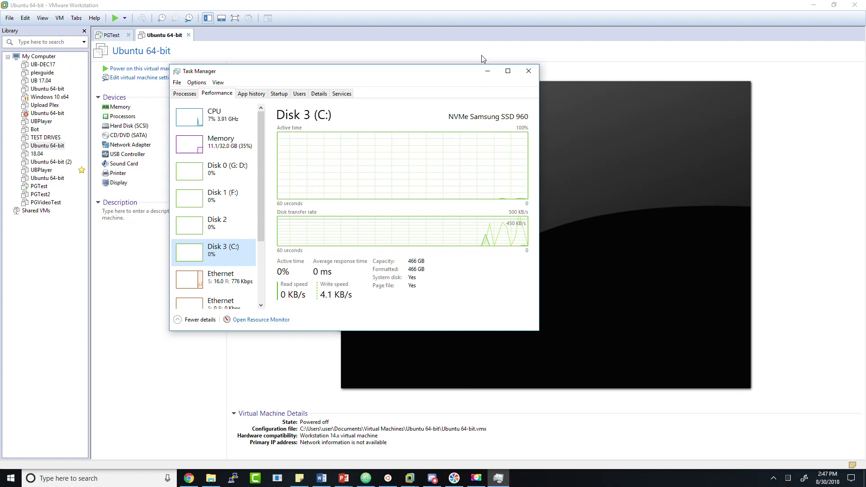
drag(375, 70, 512, 27)
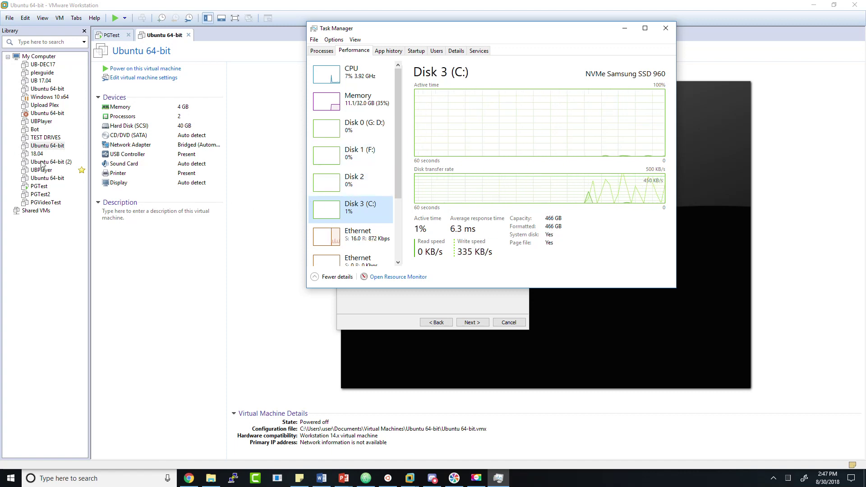
click(440, 303)
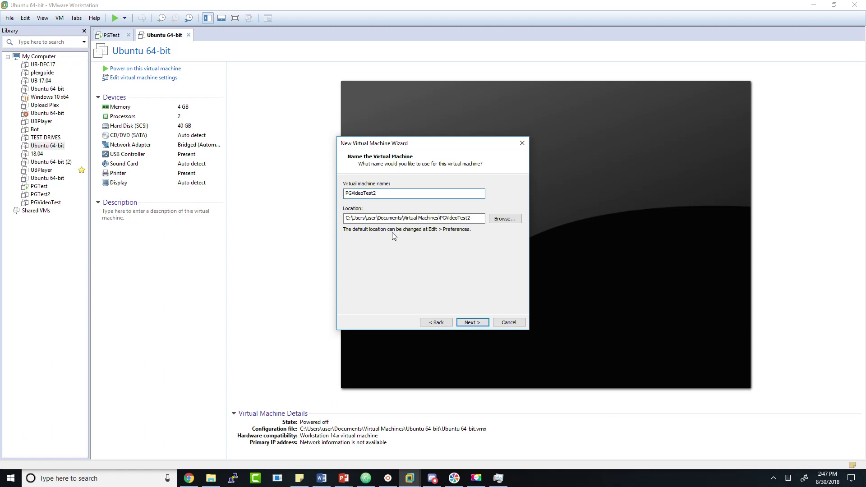
Step: Accept the PGVideoTest2 folder under Documents\Virtual Machines as the storage location and continue to the disk capacity settings
click(405, 218)
click(362, 190)
key(Tab)
click(373, 217)
click(464, 217)
click(471, 322)
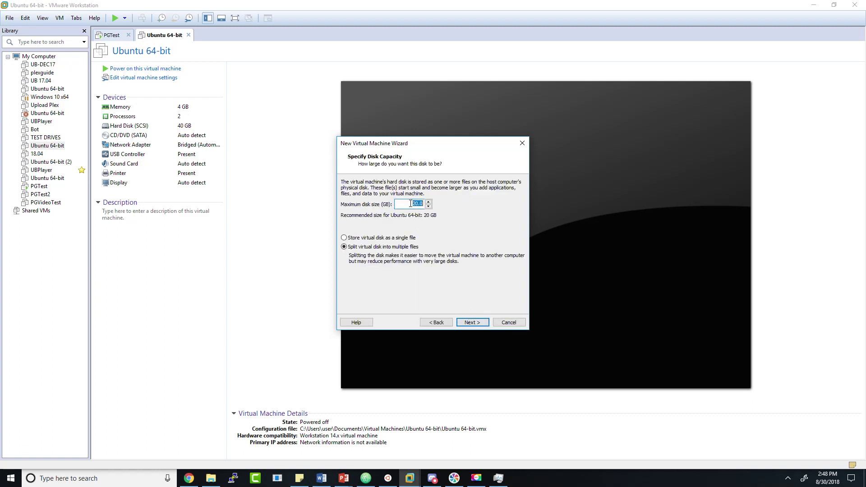
Step: Set the maximum disk size to 50 GB, stored as a single virtual disk file, and continue to the creation summary
text(40)
click(362, 238)
click(415, 206)
double_click(418, 204)
text(80)
double_click(417, 204)
text(50)
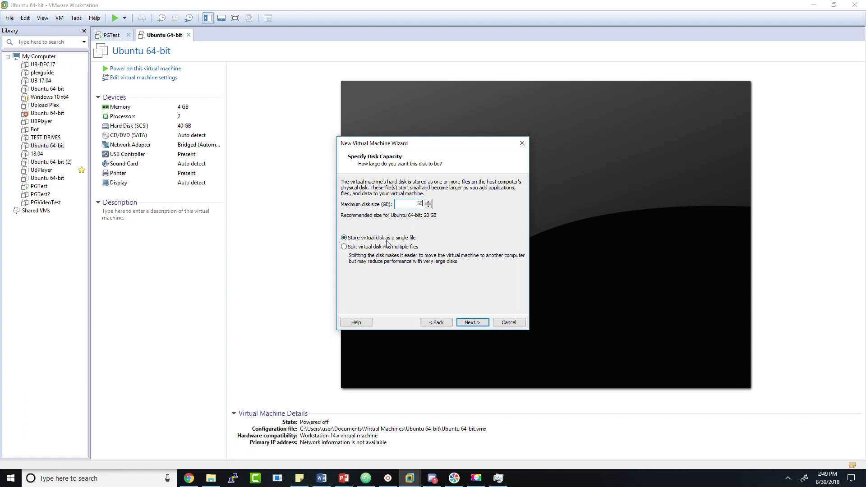
click(466, 324)
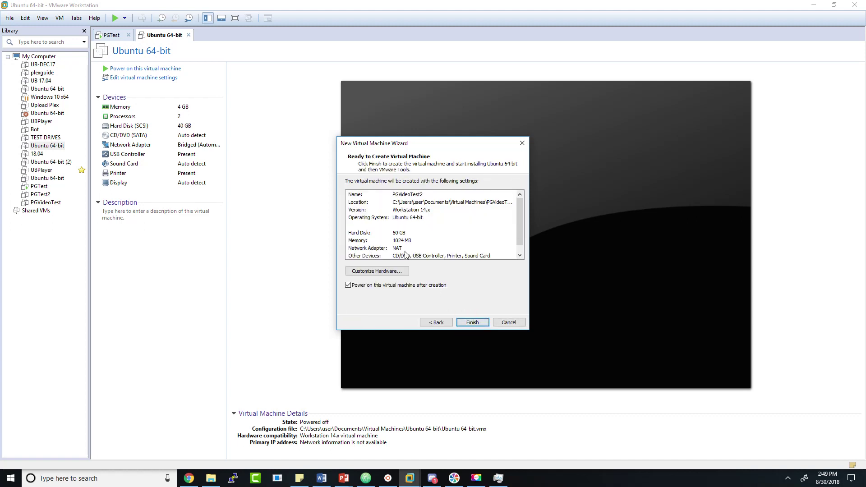
Step: Customize the new virtual machine's hardware, allocating 4096 MB of memory
click(383, 274)
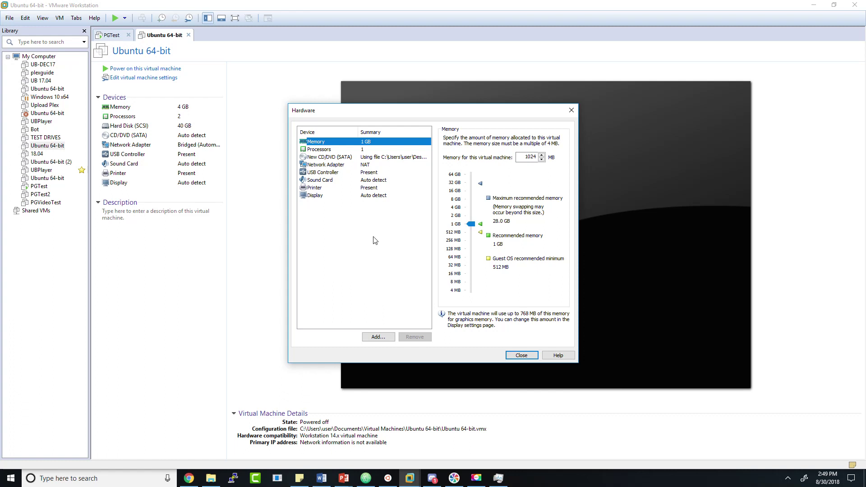
click(364, 157)
click(364, 150)
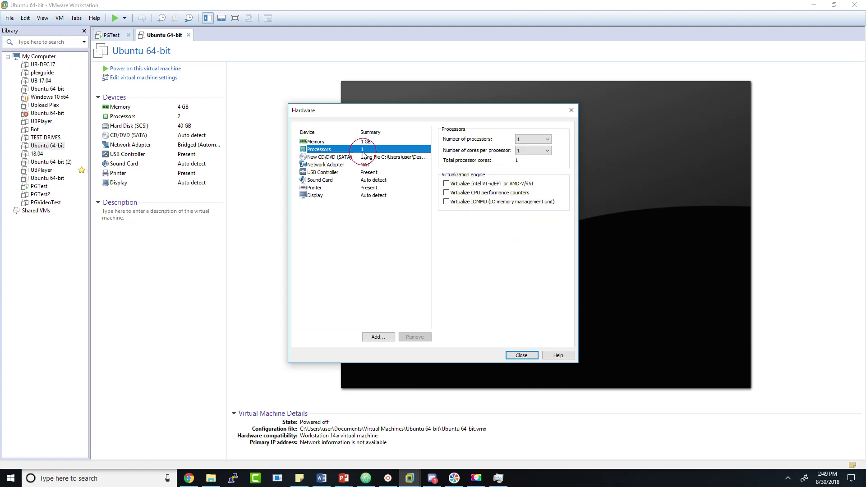
click(363, 142)
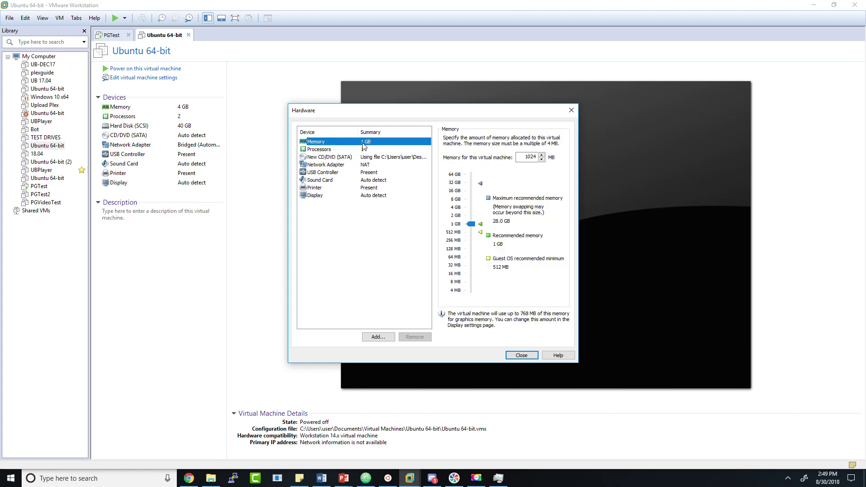
drag(473, 225, 472, 208)
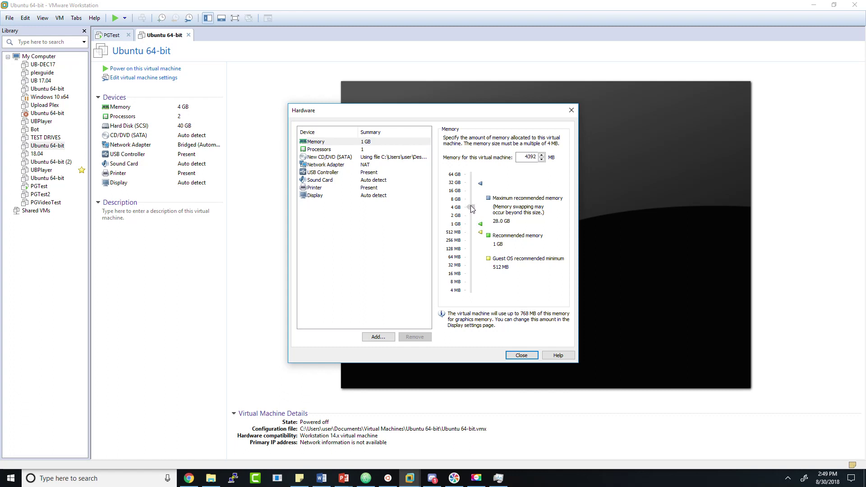
click(355, 150)
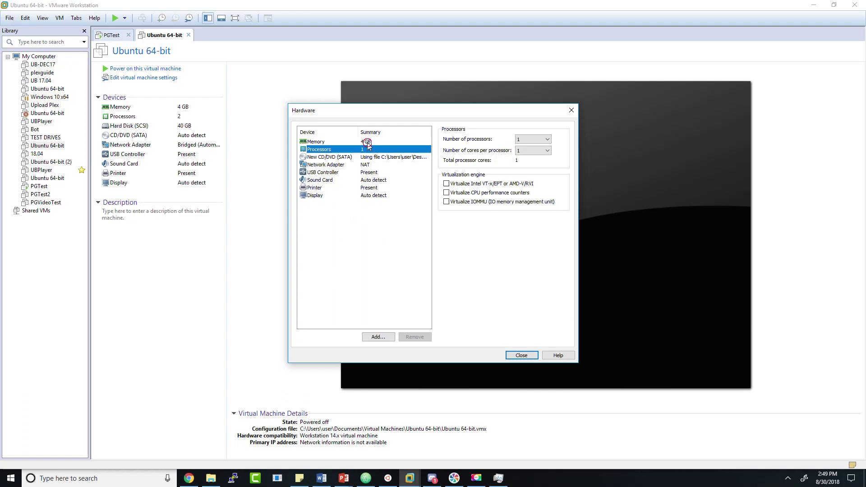
click(366, 142)
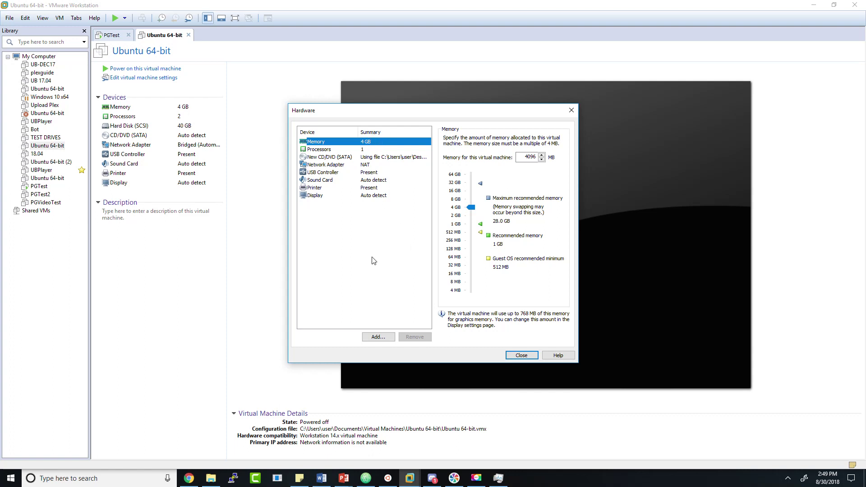
Step: Check the host computer's resource usage in Task Manager, and return to the virtual machine's memory settings
click(497, 478)
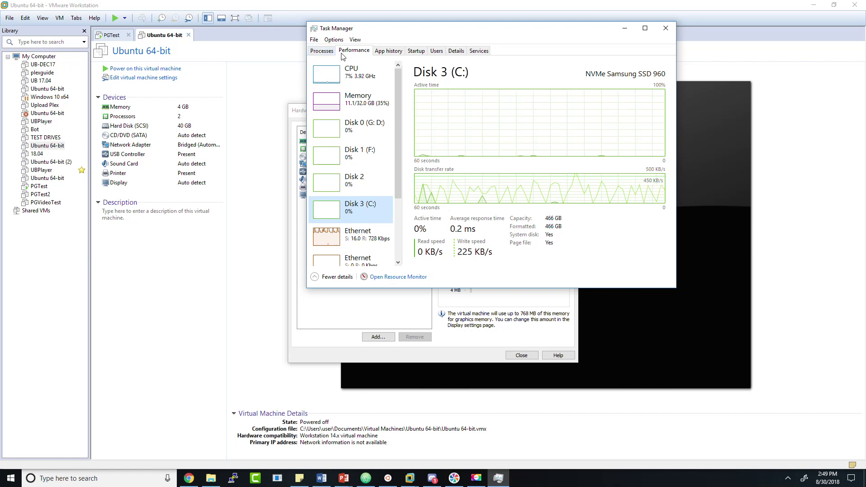
click(346, 316)
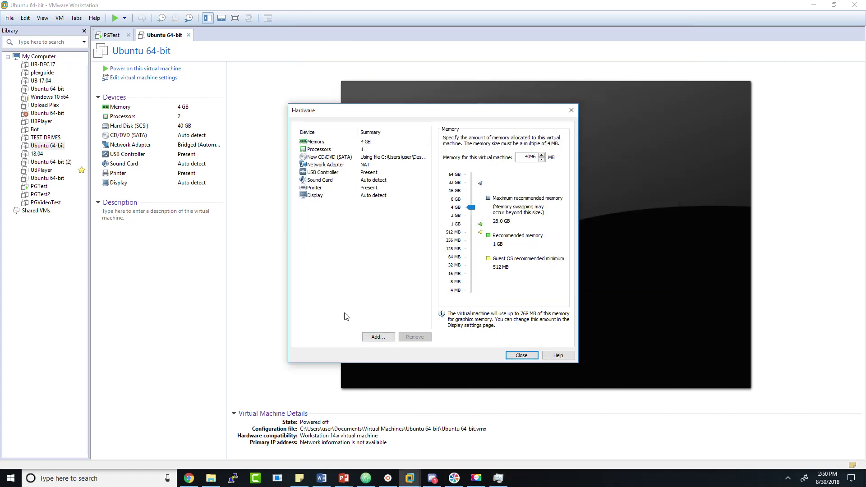
click(335, 142)
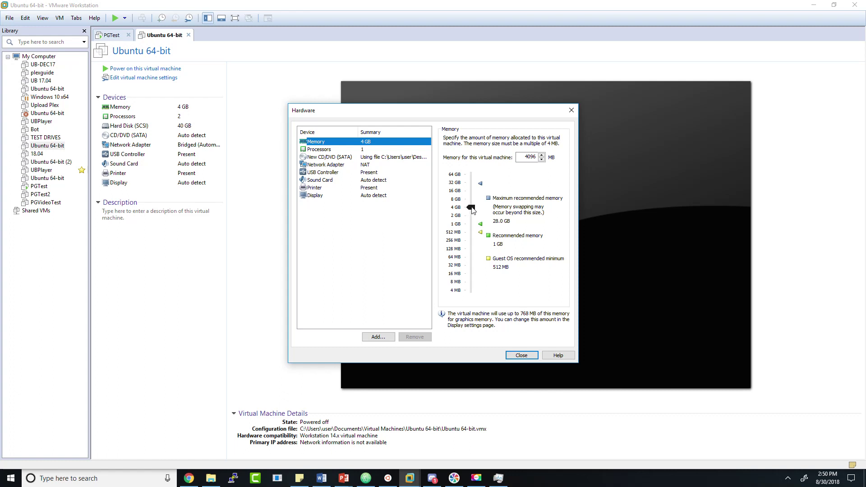
drag(471, 208, 470, 207)
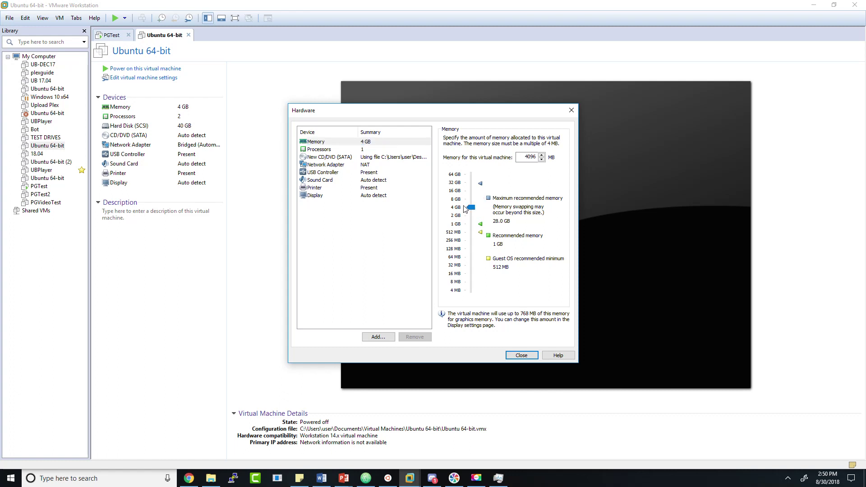
Step: Try assigning 4 processors with 2 cores per processor to the new virtual machine
click(356, 150)
click(521, 141)
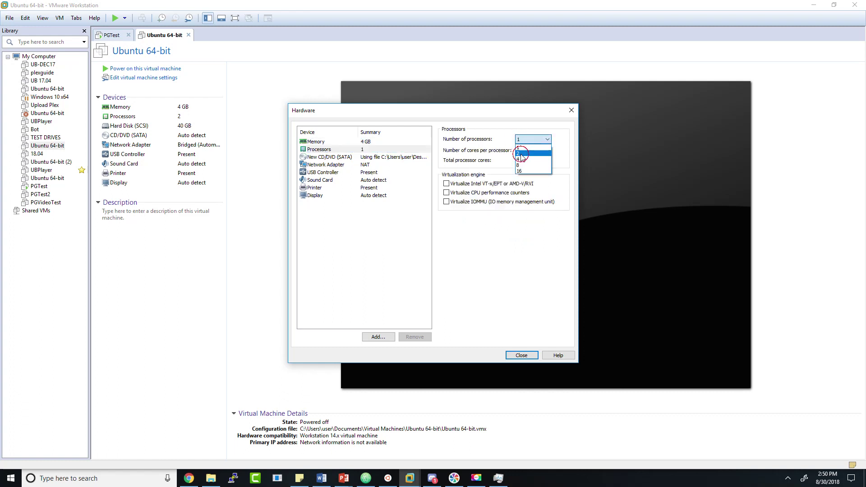
click(524, 154)
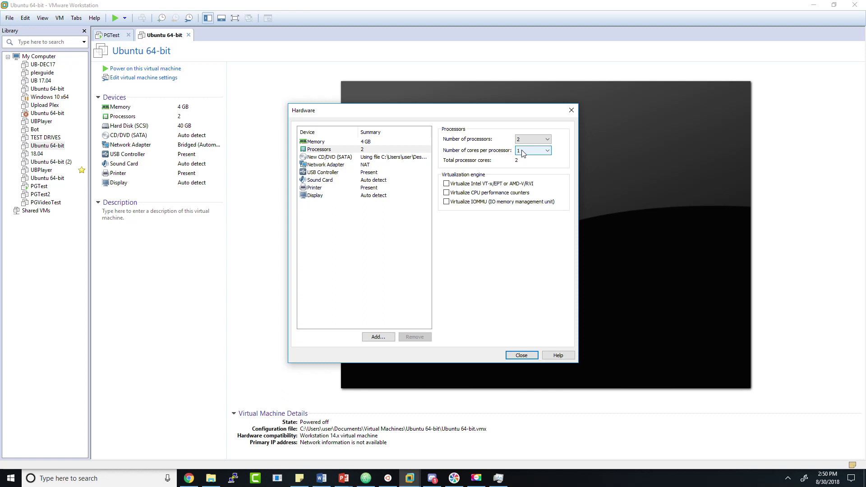
click(522, 153)
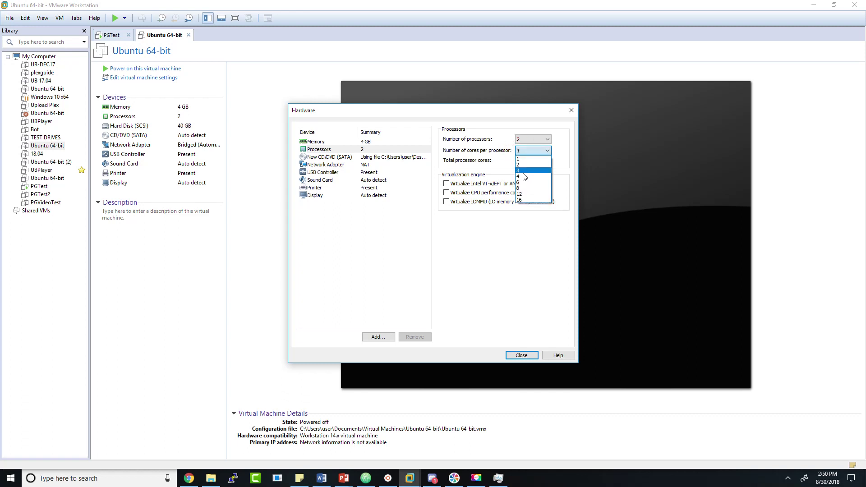
click(523, 141)
click(523, 140)
click(523, 159)
click(524, 151)
click(524, 164)
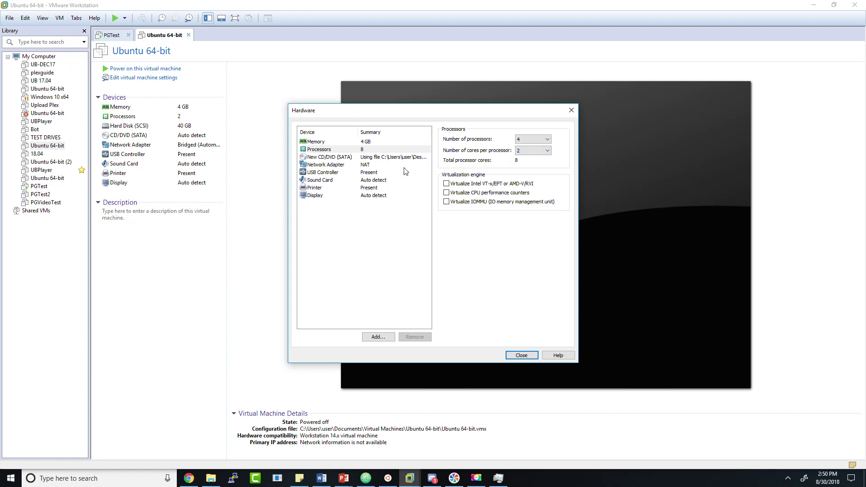
Step: Try 16 processors with 16 cores per processor, and reduce the cores per processor to 4
click(523, 151)
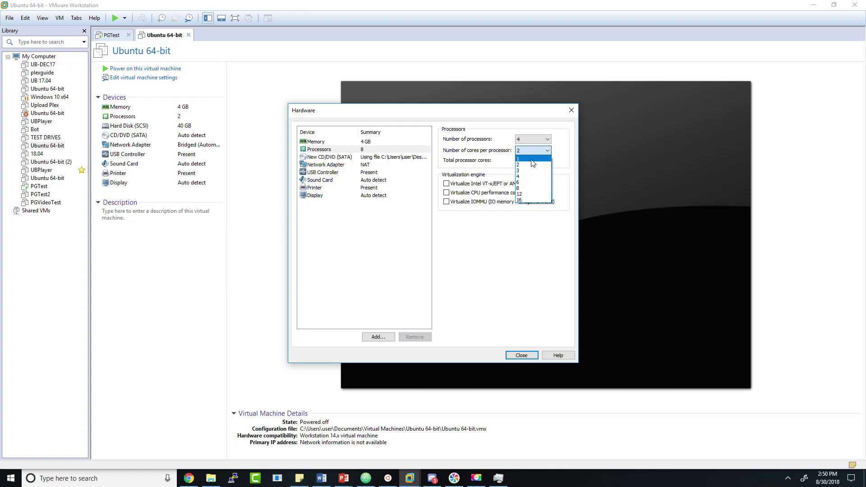
click(521, 201)
click(528, 139)
click(527, 175)
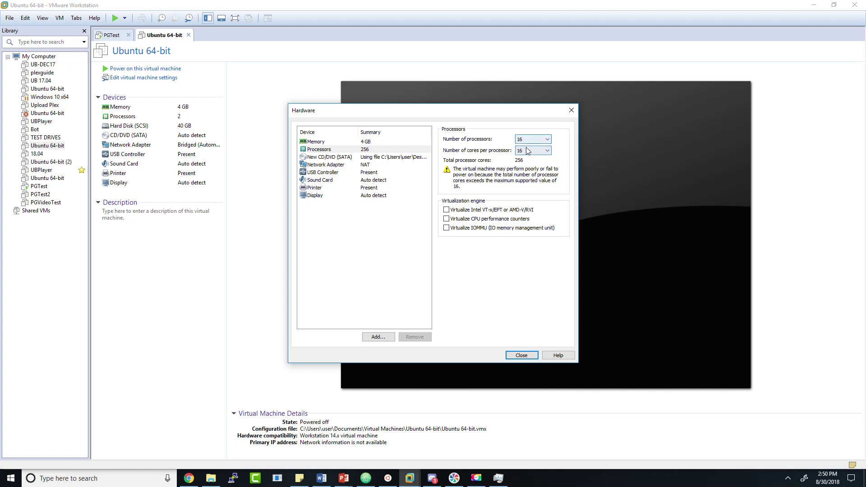
click(527, 152)
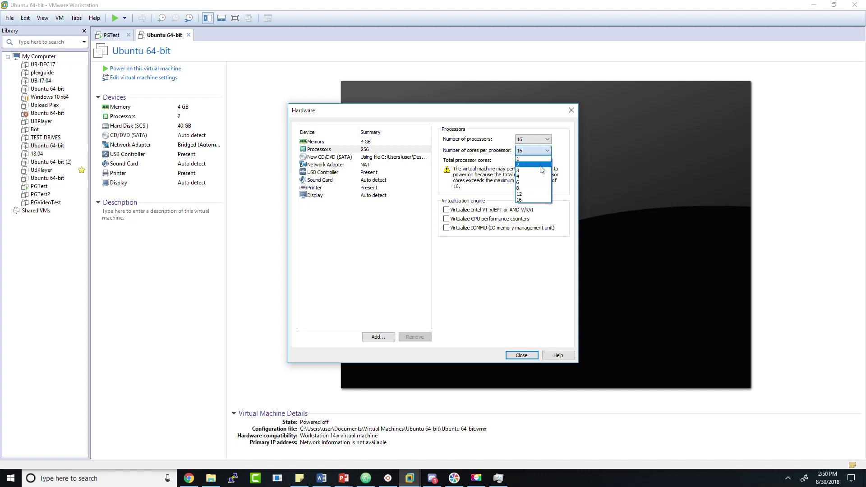
click(519, 176)
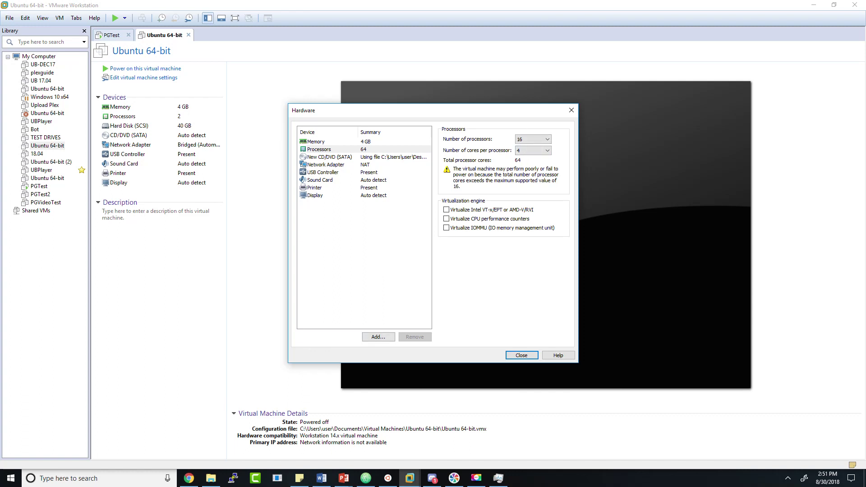
Step: Try the processor and core combinations 1 with 8, 2 with 4, and 4 with 2
key(F10)
click(526, 150)
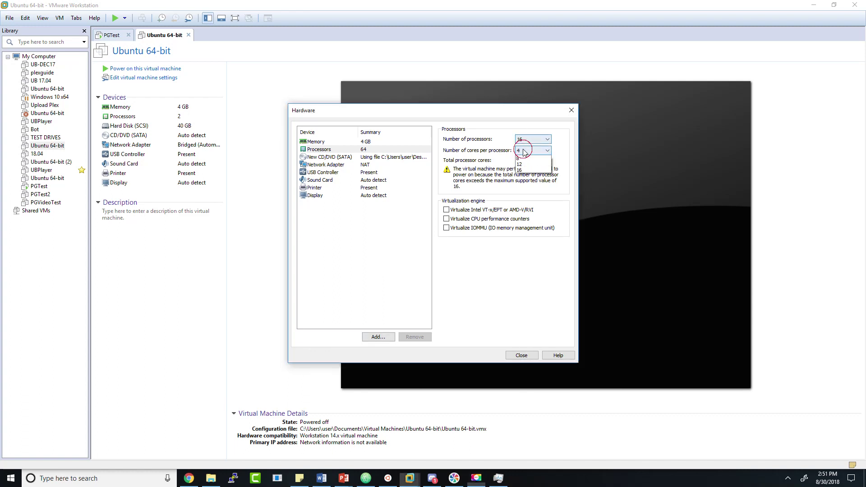
click(522, 188)
click(532, 139)
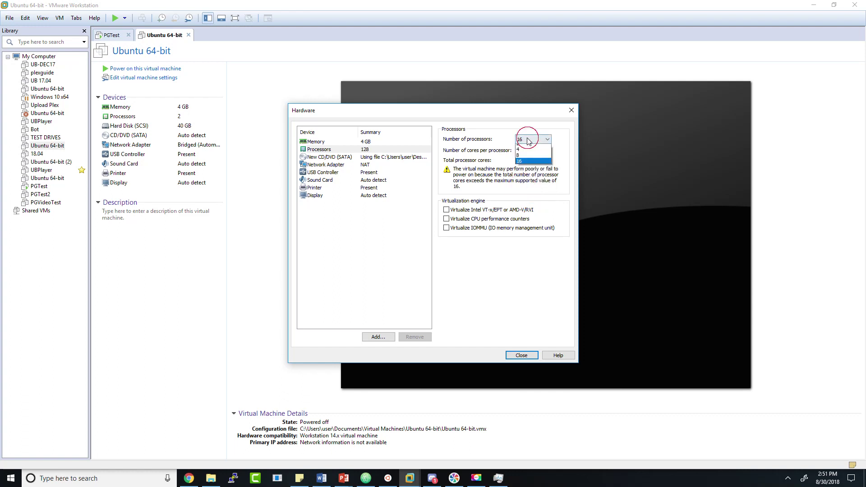
click(521, 148)
click(524, 140)
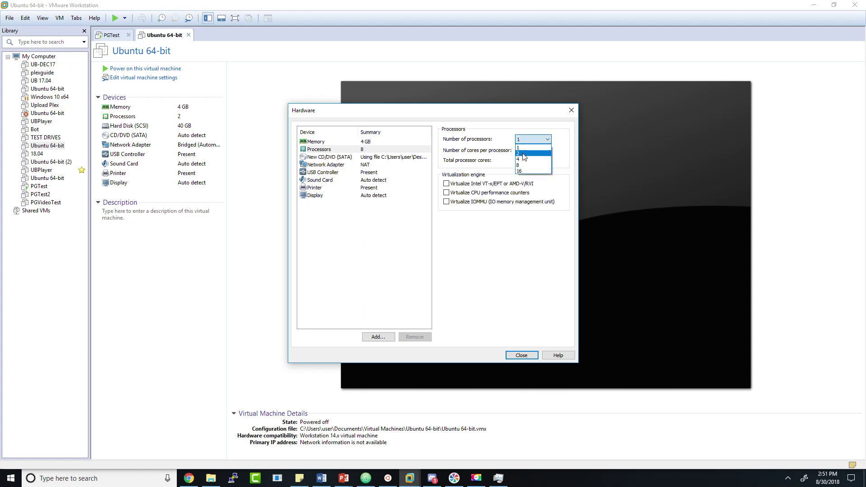
click(523, 153)
click(525, 150)
click(524, 177)
click(528, 150)
click(523, 165)
click(524, 140)
click(523, 159)
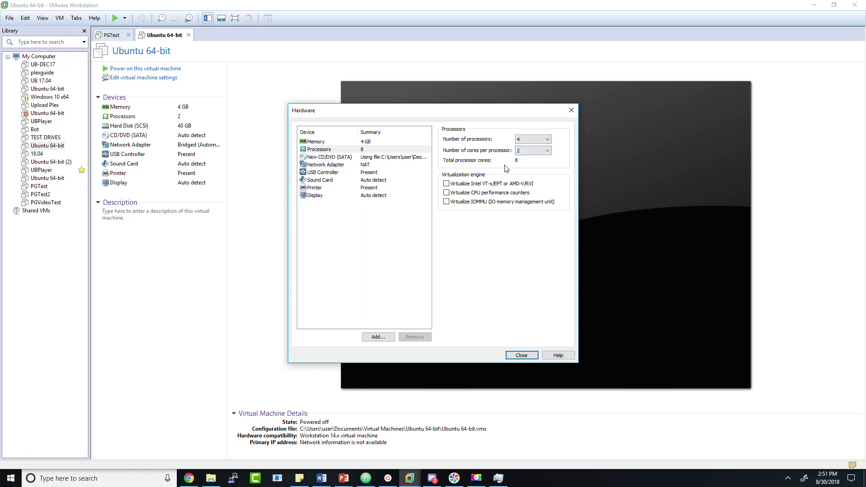
Step: Configure the virtual machine's CPU as 1 processor with 2 cores per processor
click(522, 151)
click(522, 153)
click(521, 142)
click(521, 147)
click(522, 152)
click(522, 152)
click(522, 153)
click(523, 141)
click(522, 146)
click(524, 140)
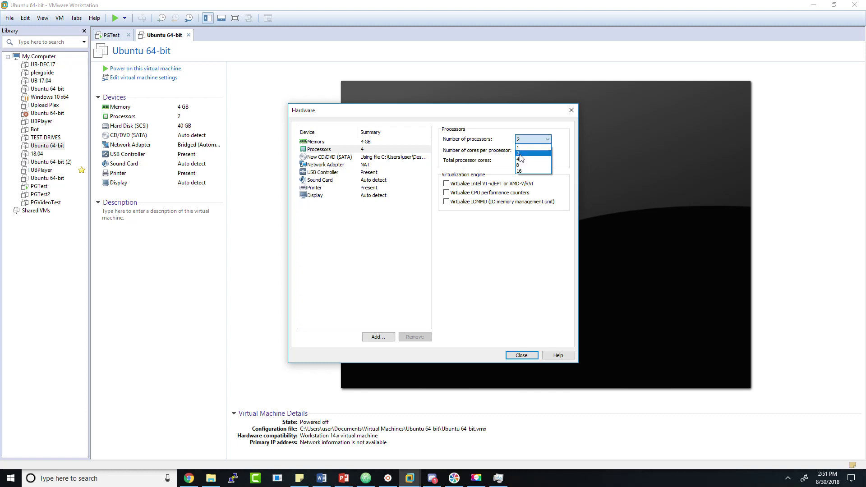
click(523, 147)
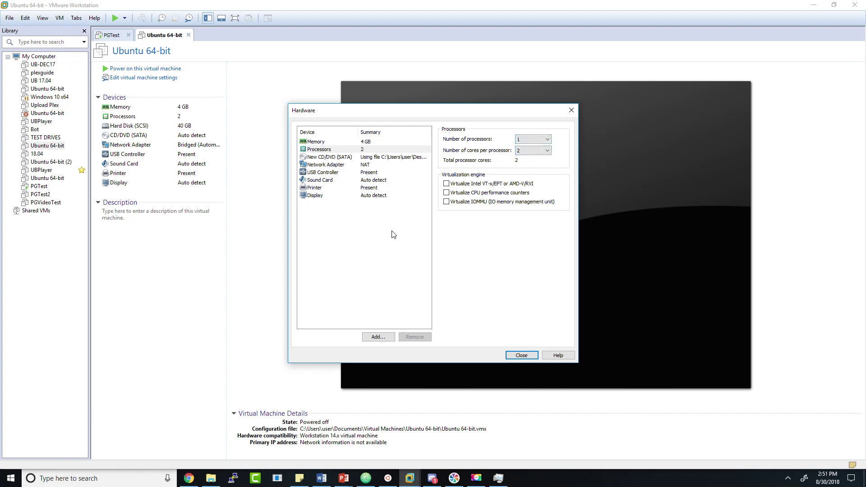
Step: Set the virtual machine's network adapter to Bridged, connected directly to the physical network
click(366, 166)
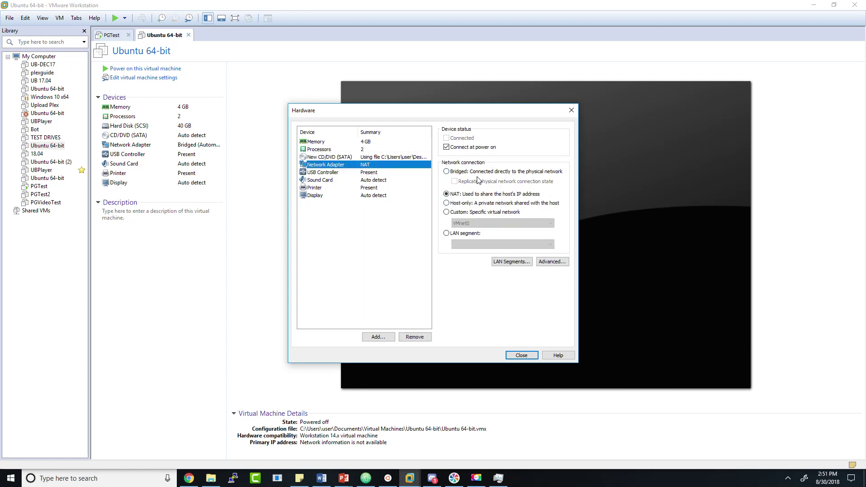
click(452, 174)
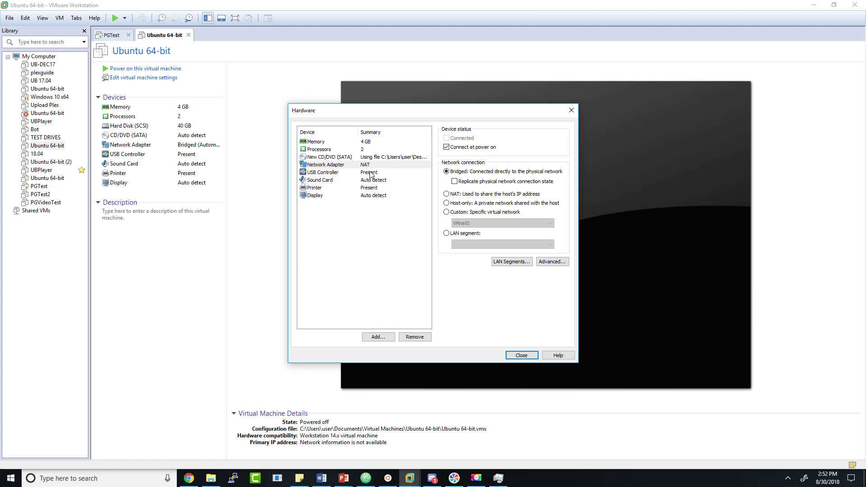
Step: Close the hardware customization after checking the display settings, and finish creating the virtual machine with power-on after creation
click(362, 197)
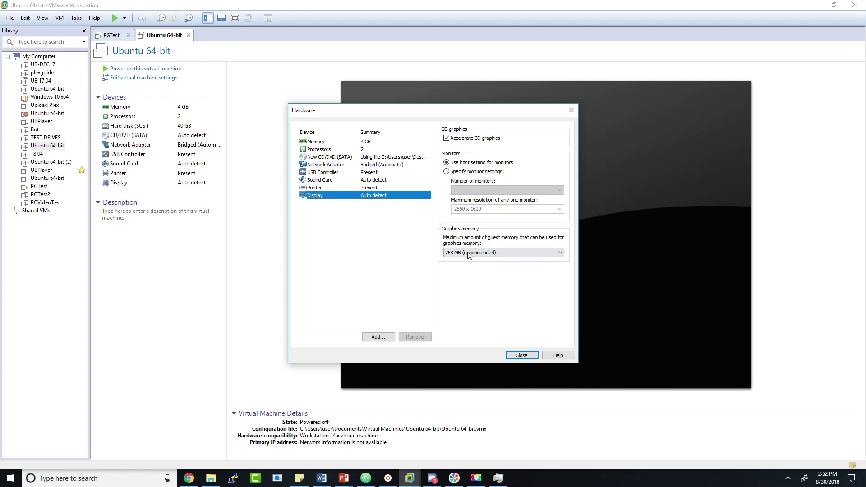
click(515, 356)
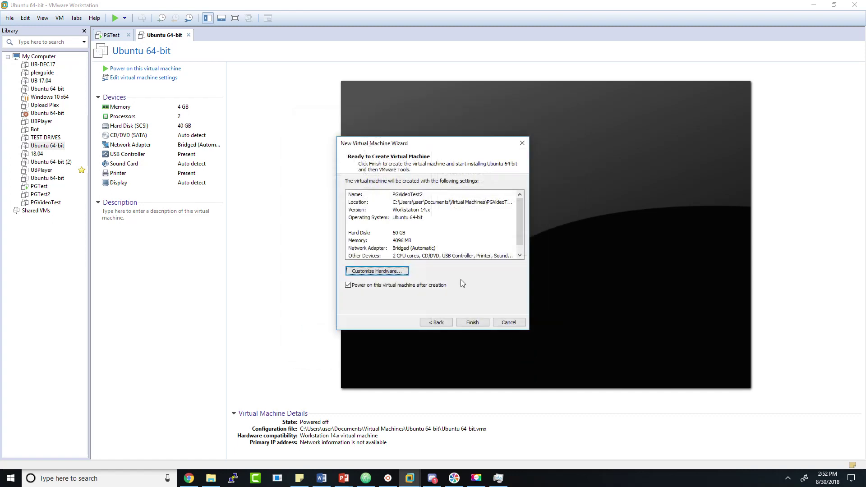
click(471, 323)
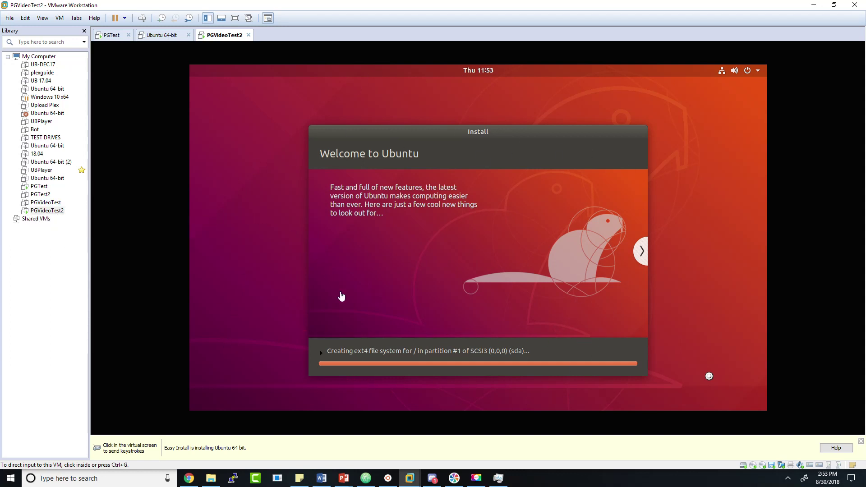
click(490, 297)
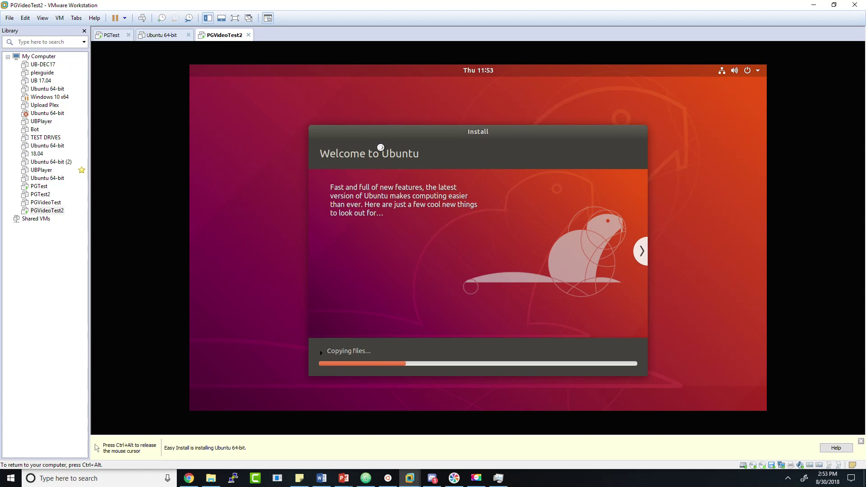
key(ctrl+alt)
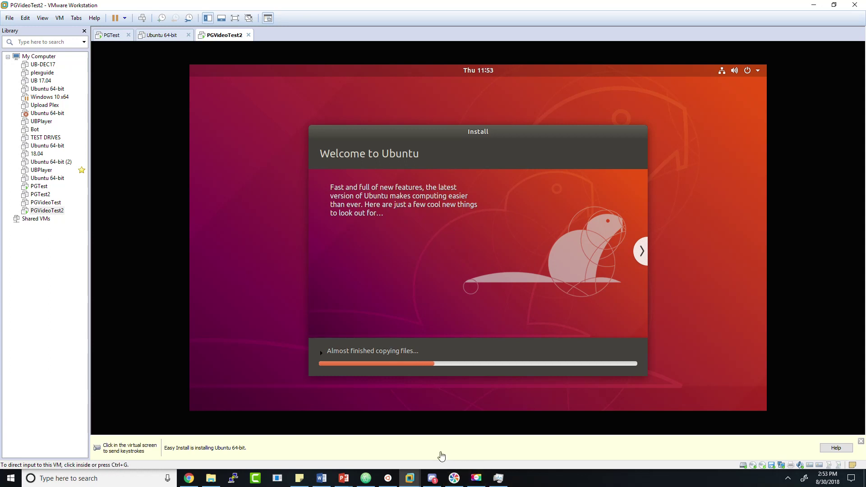
click(445, 353)
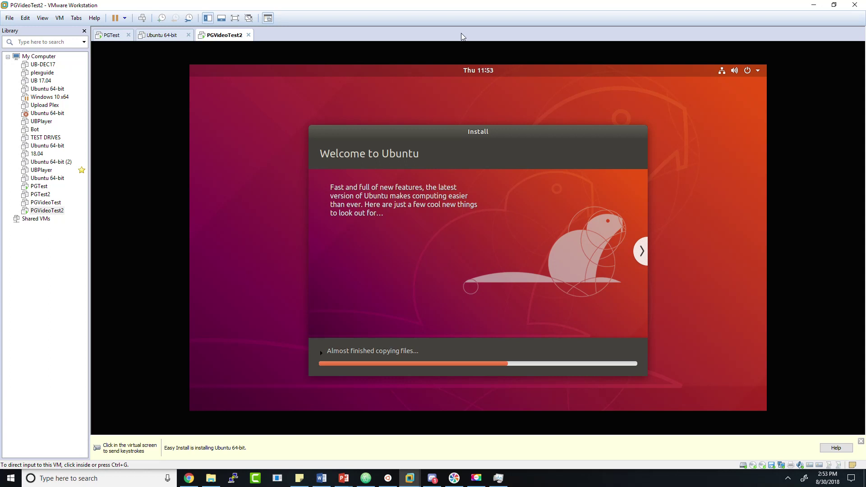
Step: Check the wired network connection in the Ubuntu guest's system status menu, and return control to the host computer
click(721, 71)
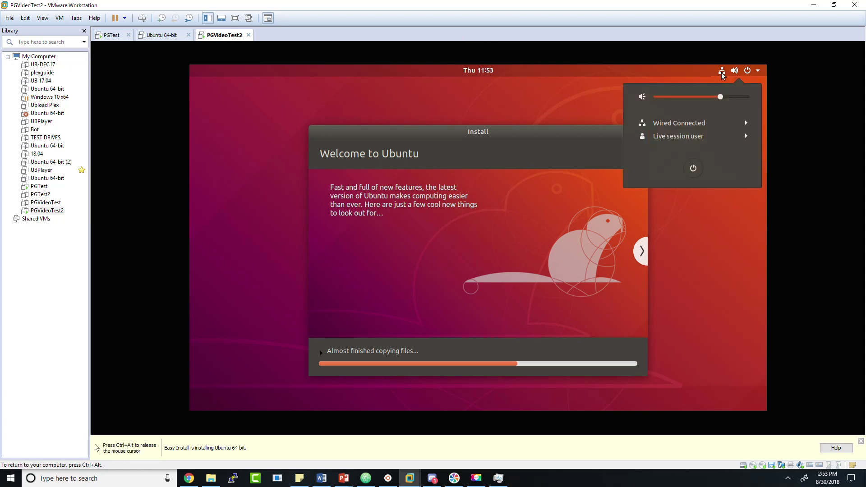
click(687, 123)
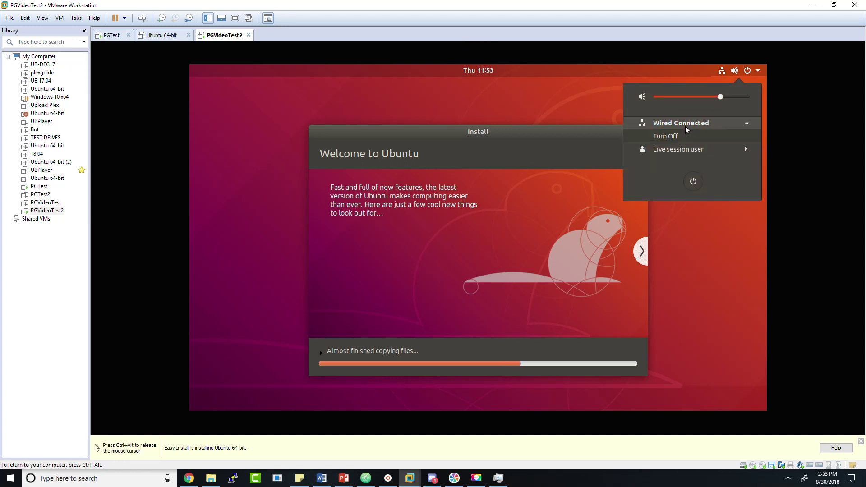
click(688, 123)
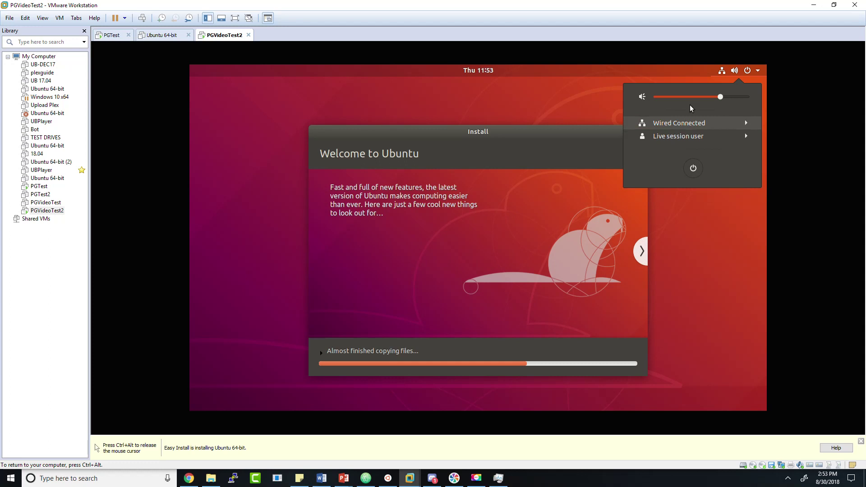
click(719, 71)
click(724, 73)
click(723, 73)
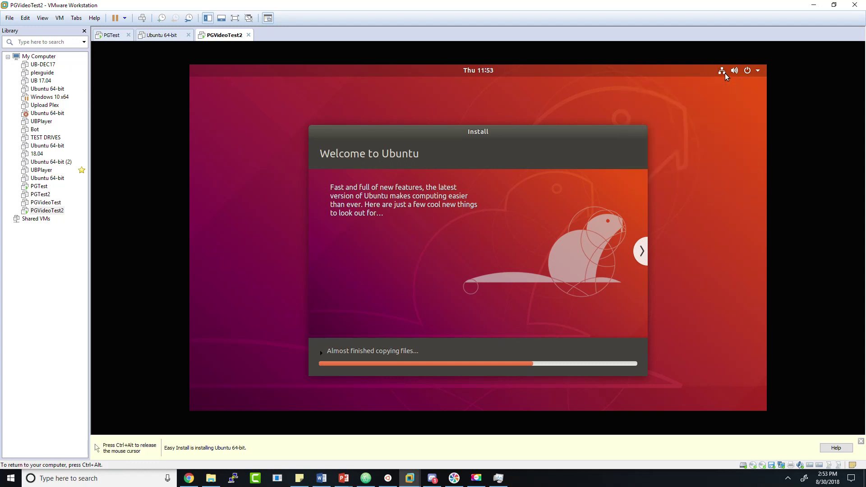
click(724, 73)
click(724, 73)
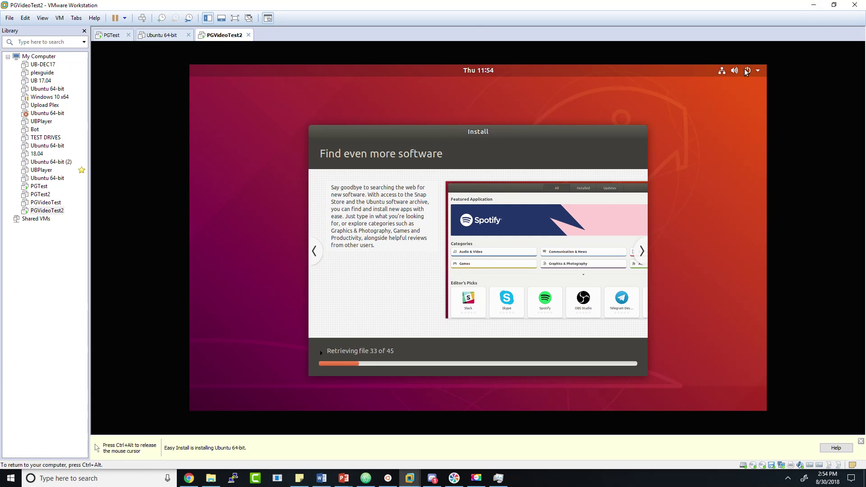
key(ctrl+alt)
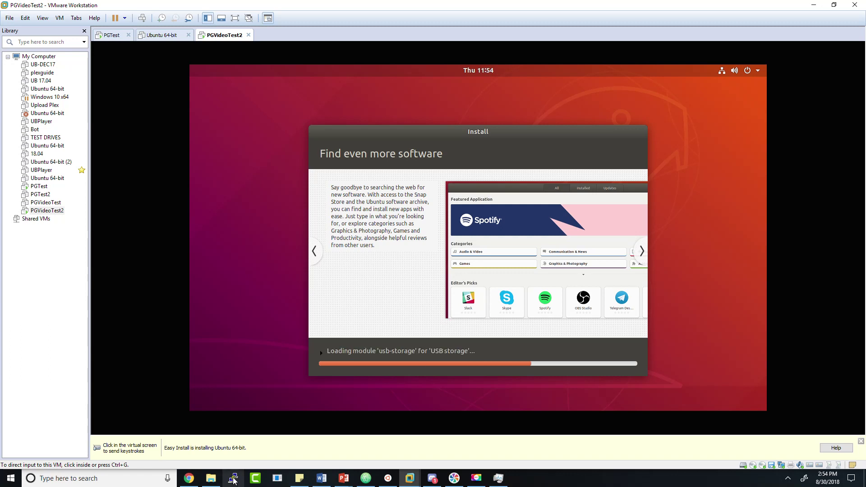
click(310, 300)
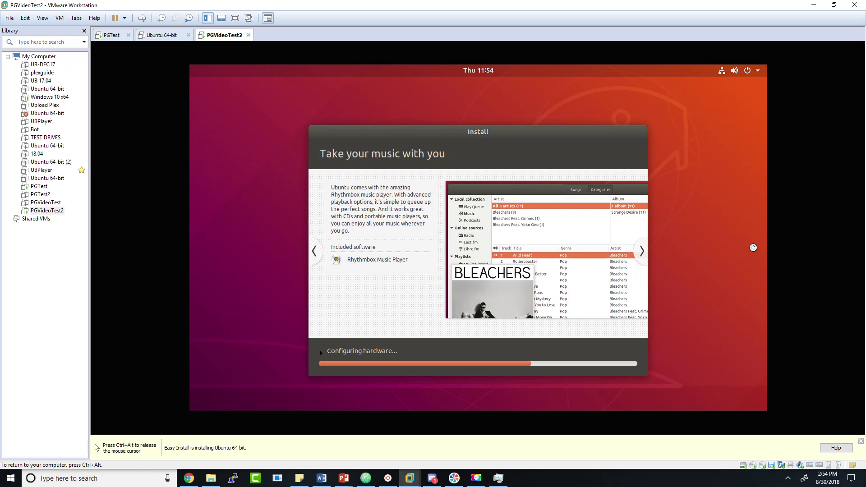
key(ctrl+alt)
click(400, 396)
key(ctrl+alt)
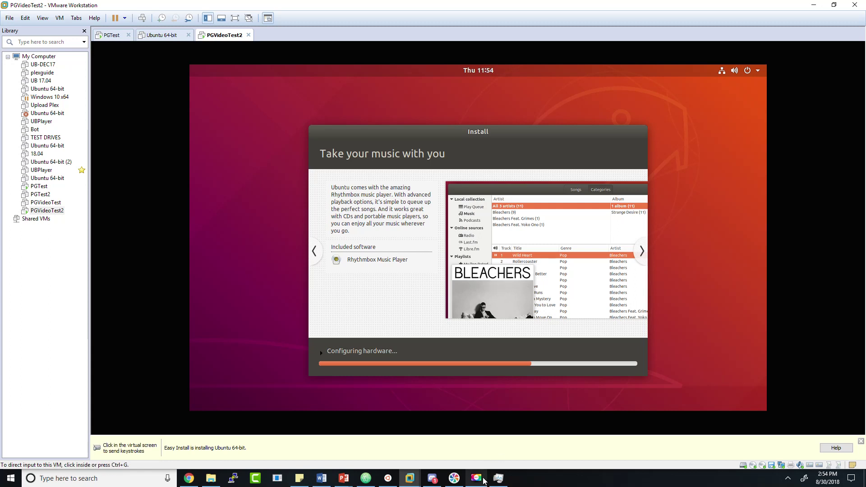
click(281, 278)
key(ctrl+alt)
Step: Switch to the Ubuntu terminal window holding the earlier SSH session, clear its selection and close it
mouse_move(389, 484)
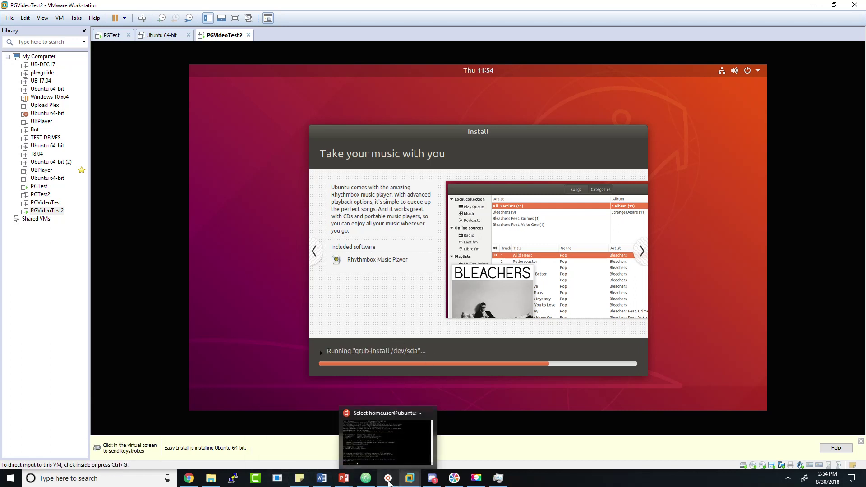
click(383, 429)
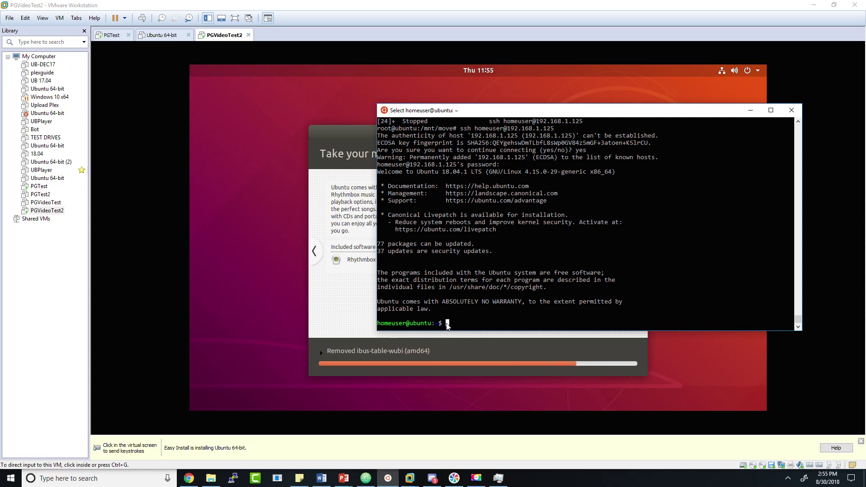
key(Escape)
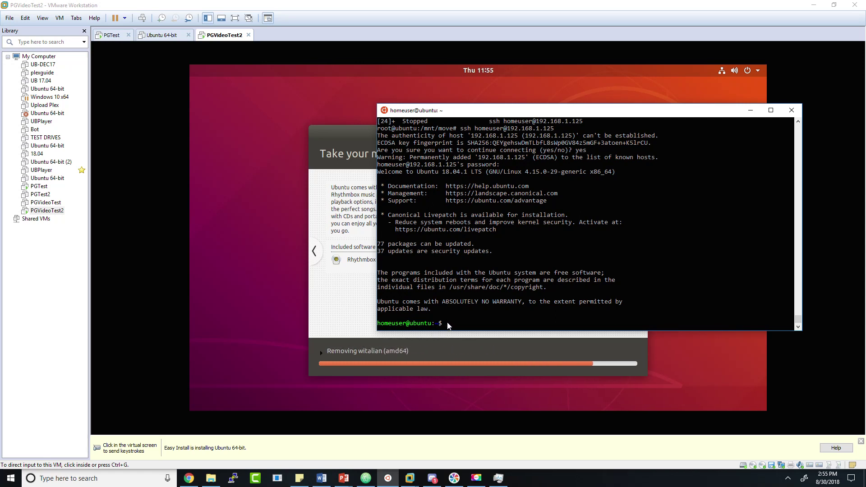
click(792, 110)
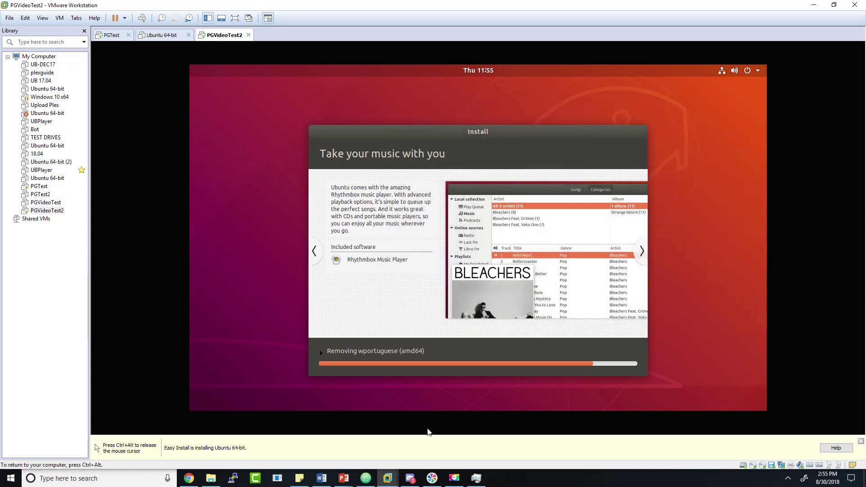
Step: Launch a new Ubuntu terminal on the host computer and move its window over the virtual machine's display
click(92, 485)
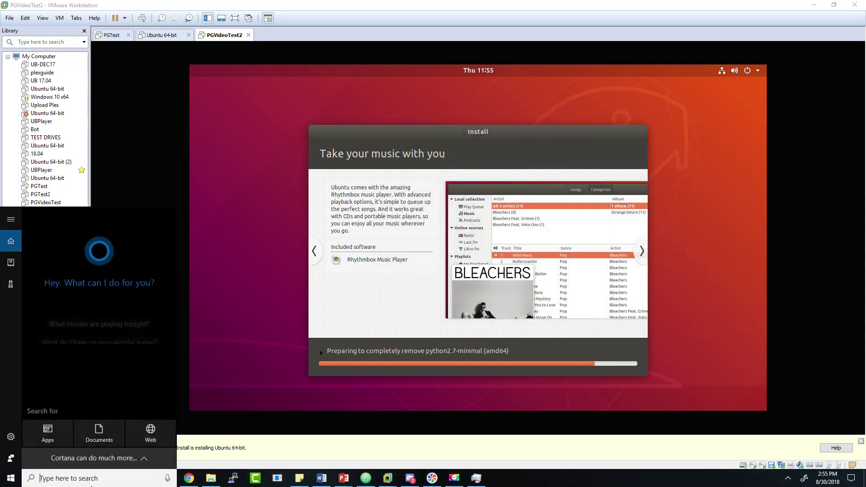
text(ubut)
key(BackSpace)
text(untu)
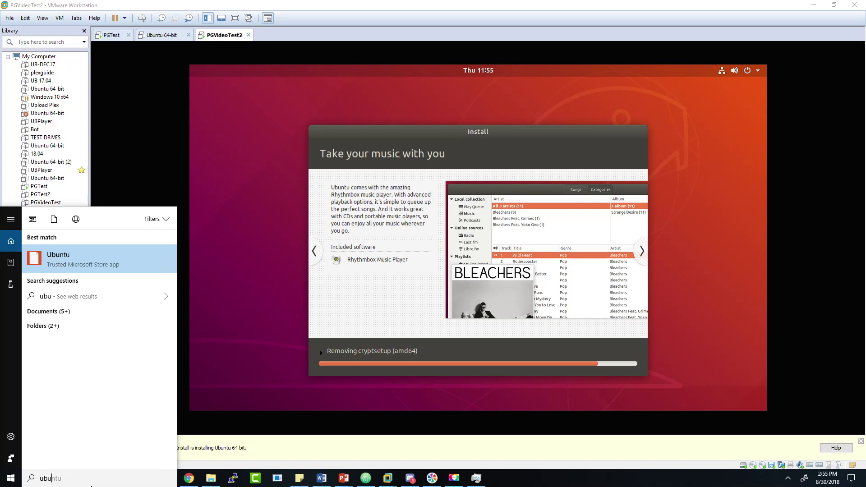
key(Return)
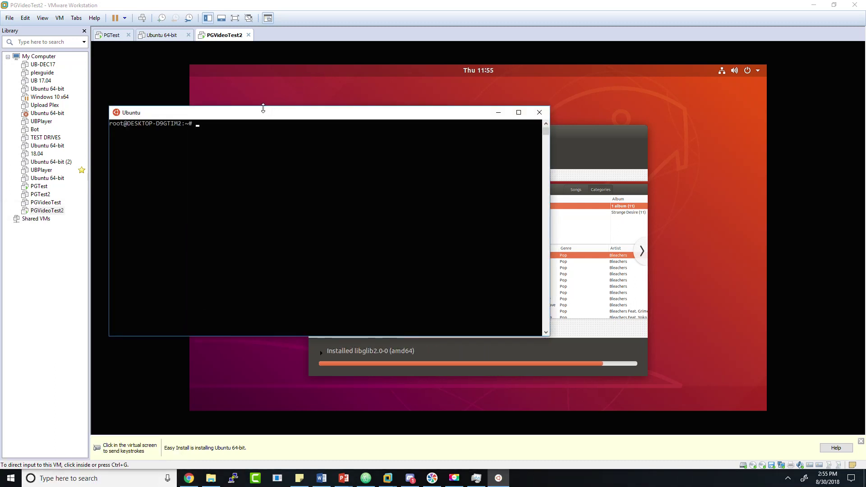
drag(260, 116, 517, 99)
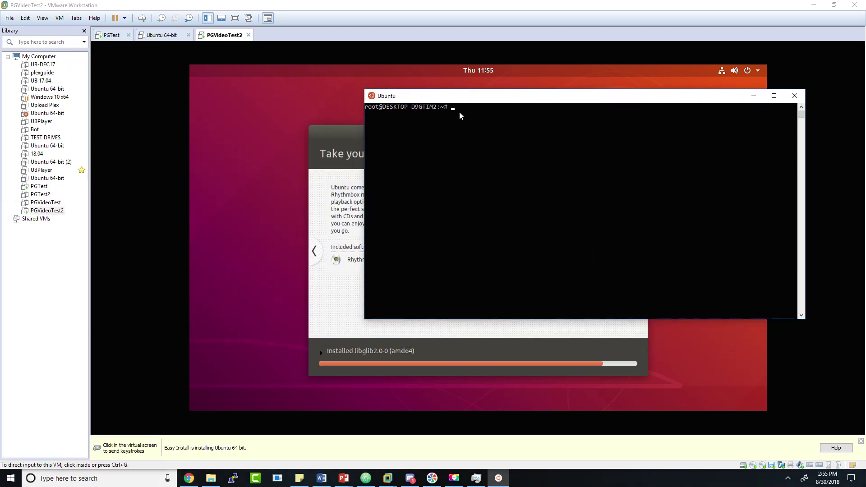
Step: Run plexguide in the terminal to view its startup variable page, suspend it and clear the screen
text(p)
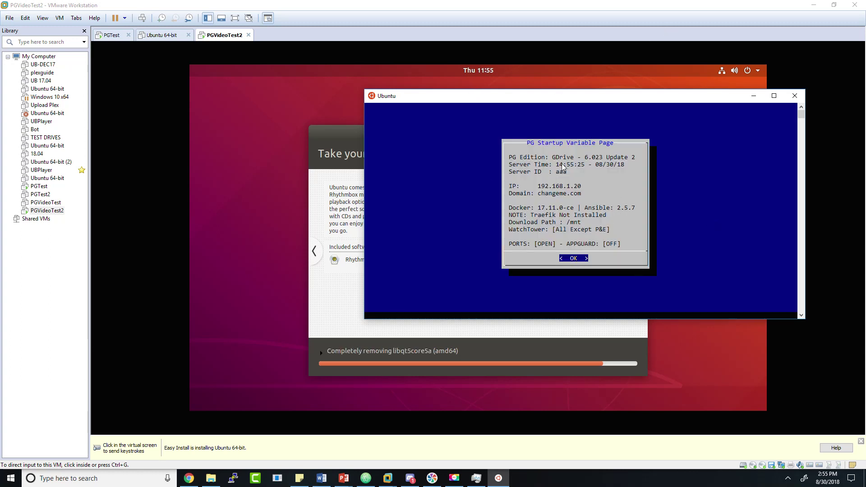
key(ctrl+z)
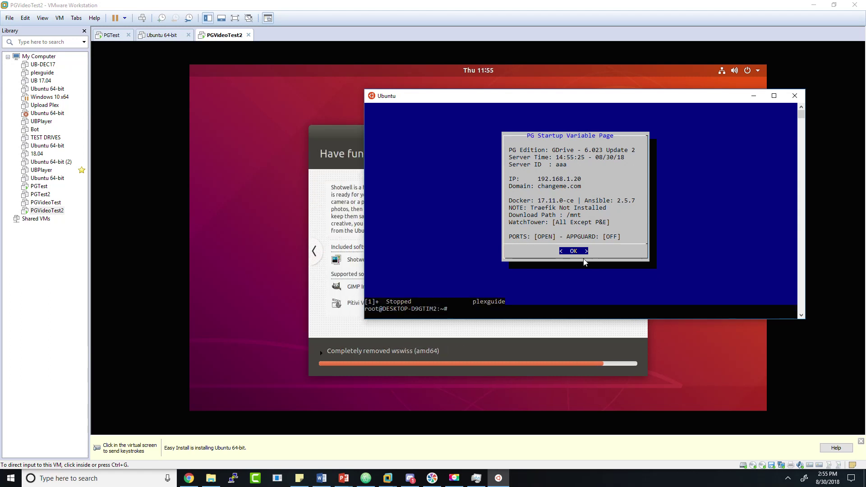
text(claer)
key(Return)
text(cl)
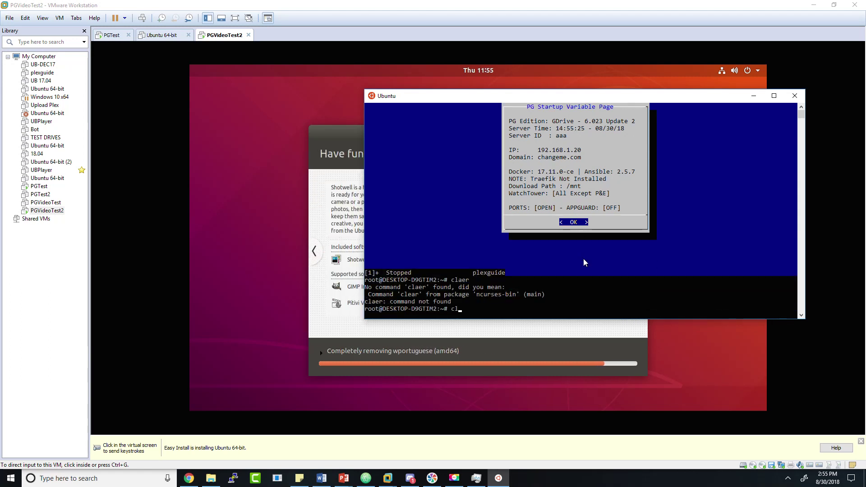
text(ear)
key(Return)
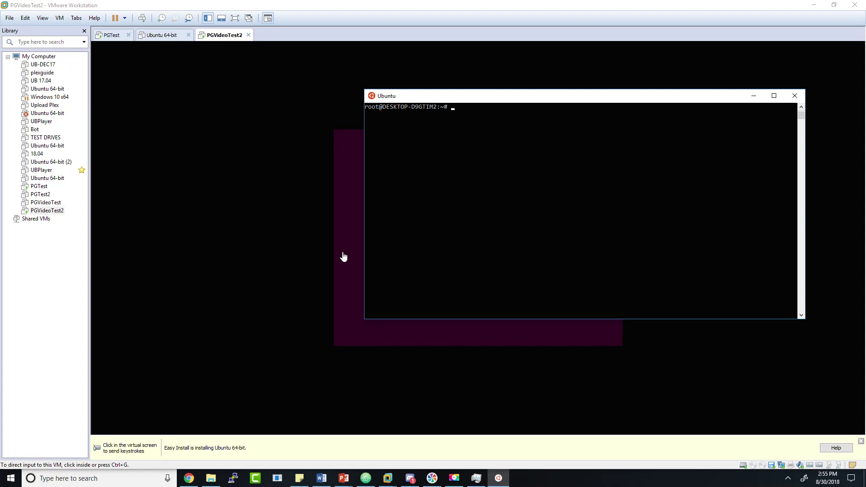
Step: Reposition the Ubuntu terminal window and bring VMware Workstation with the PGVideoTest2 machine to the front
drag(432, 95, 521, 42)
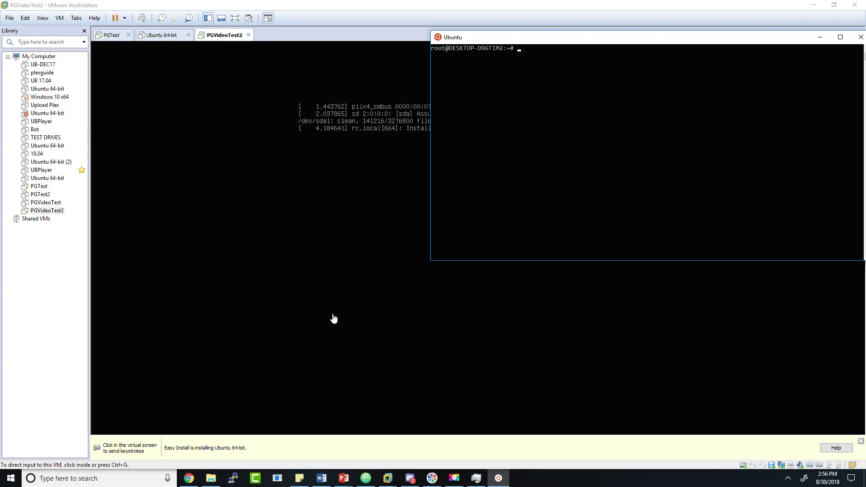
drag(498, 37, 323, 68)
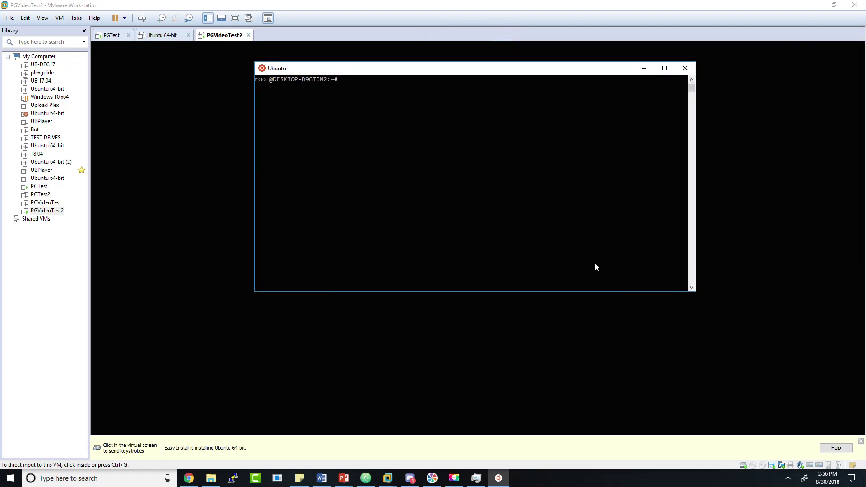
mouse_move(343, 70)
mouse_down()
mouse_move(572, 95)
mouse_move(276, 88)
mouse_move(467, 185)
mouse_move(461, 151)
mouse_up()
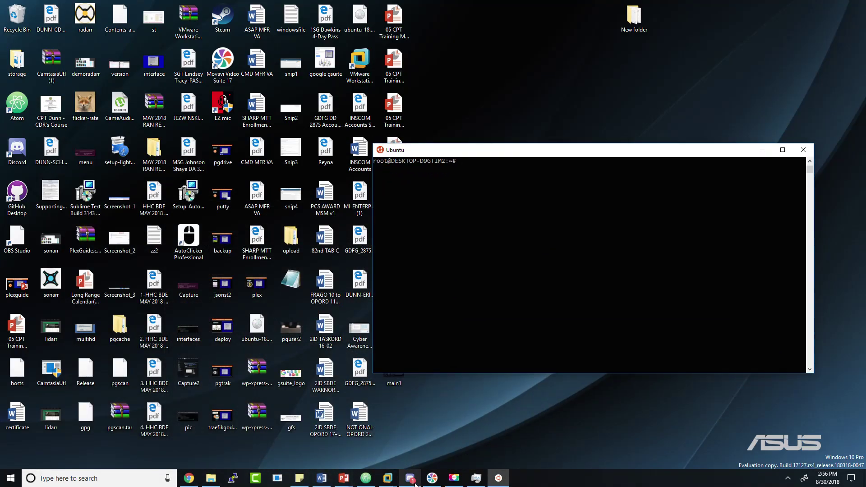
mouse_move(387, 479)
click(467, 435)
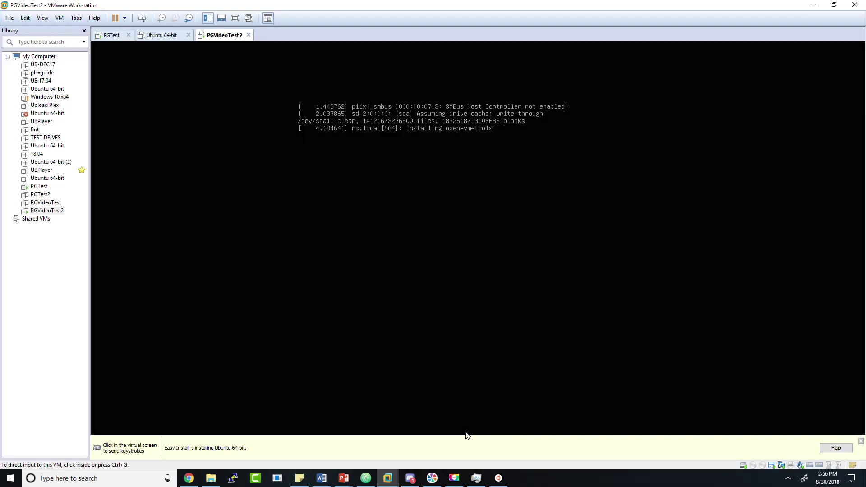
Step: Return control from the guest to the host, bring the Ubuntu terminal forward and move it clear of the guest display
click(193, 378)
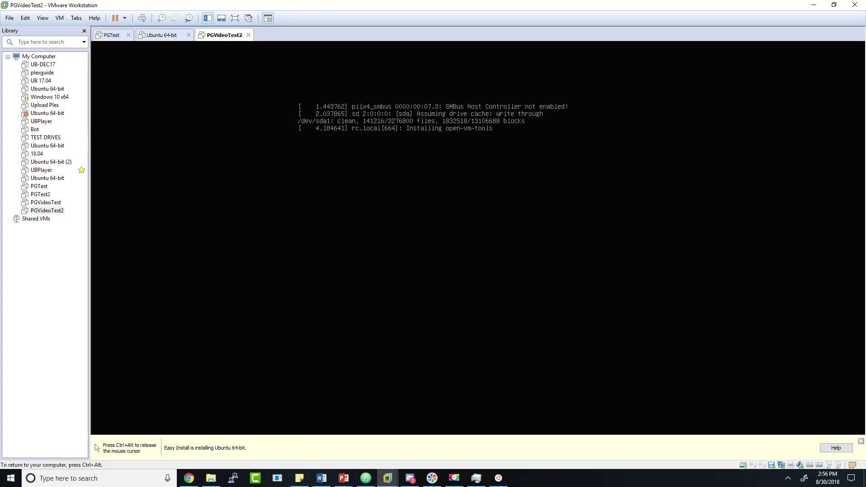
key(ctrl+alt)
mouse_move(380, 481)
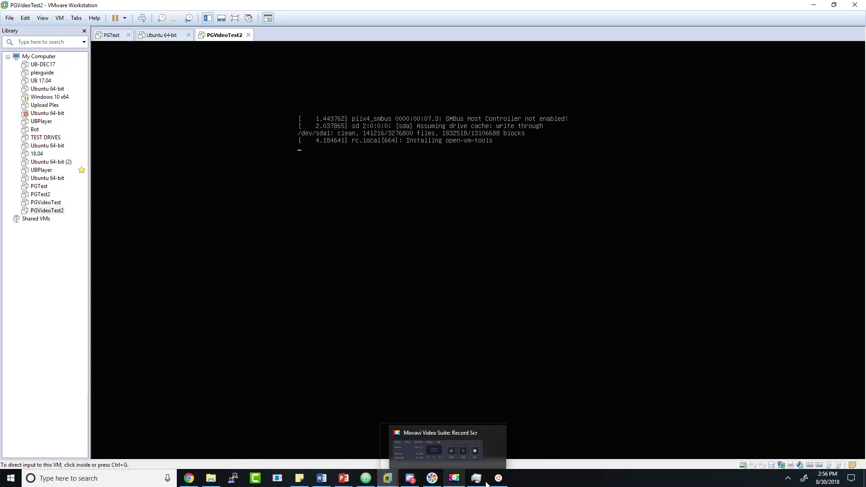
click(502, 478)
click(472, 161)
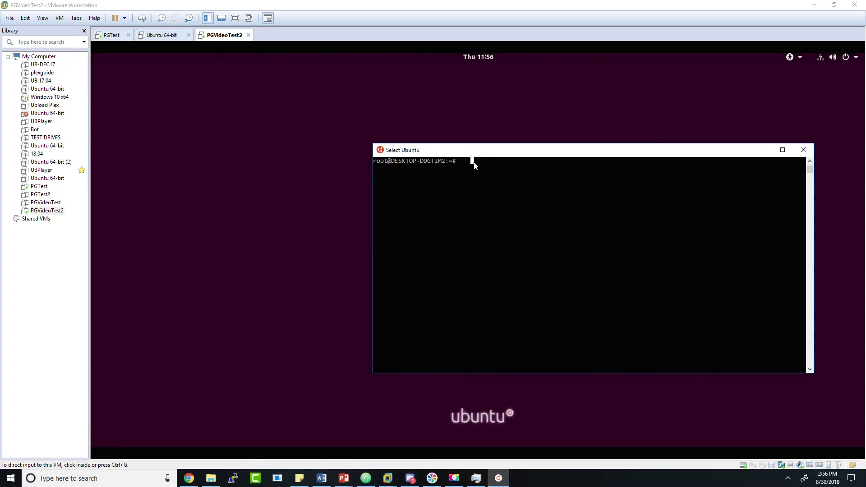
drag(477, 153, 865, 126)
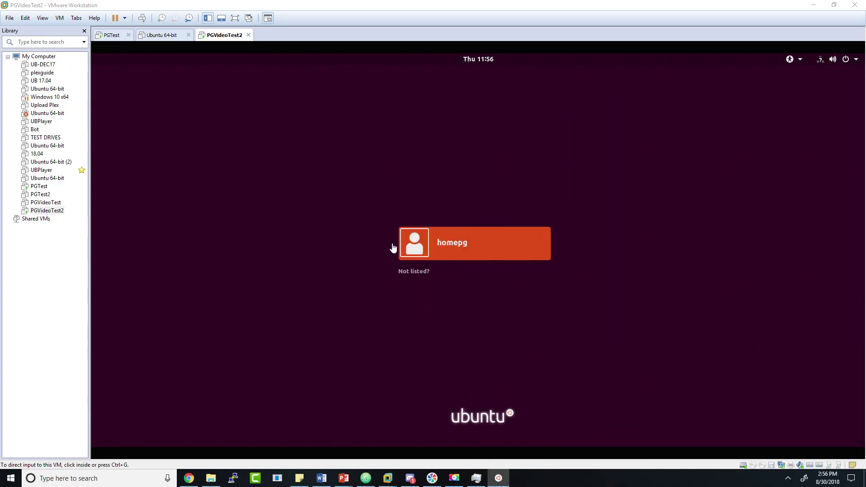
Step: Log in to the Ubuntu guest as homepg with the account password
click(424, 250)
text(*********)
key(Return)
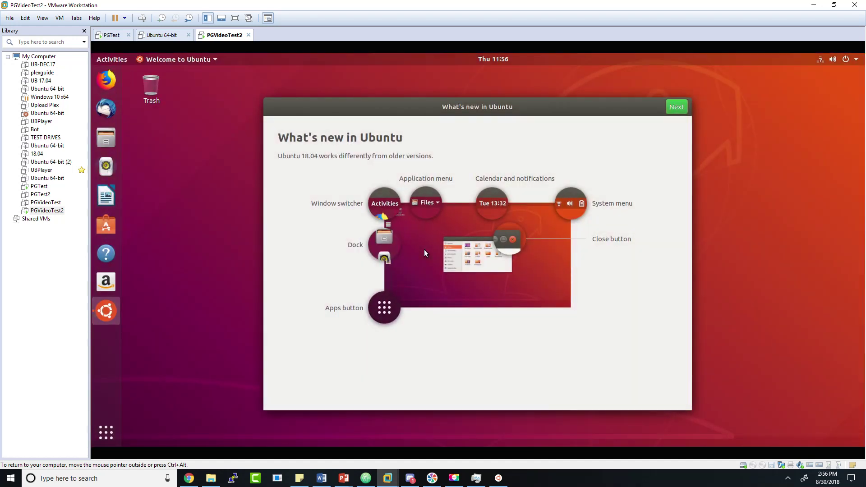
Step: Complete the Welcome to Ubuntu pages without setting up Livepatch, keeping the option to send system info to Canonical
click(677, 106)
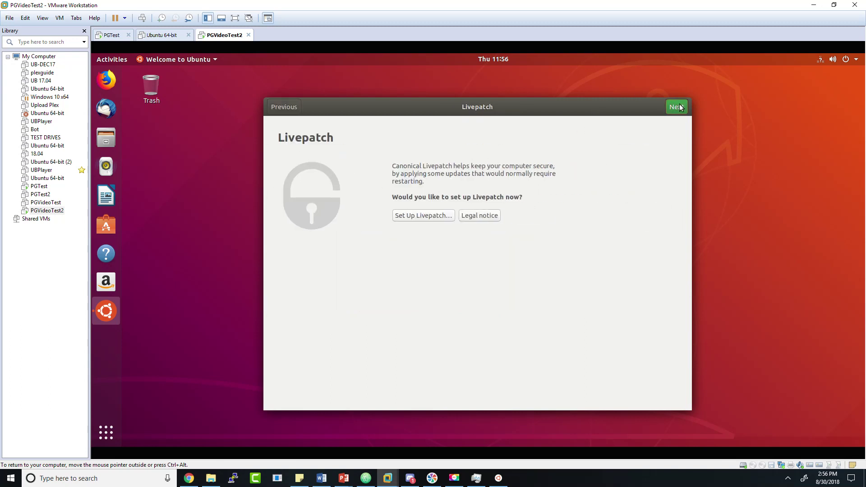
click(680, 107)
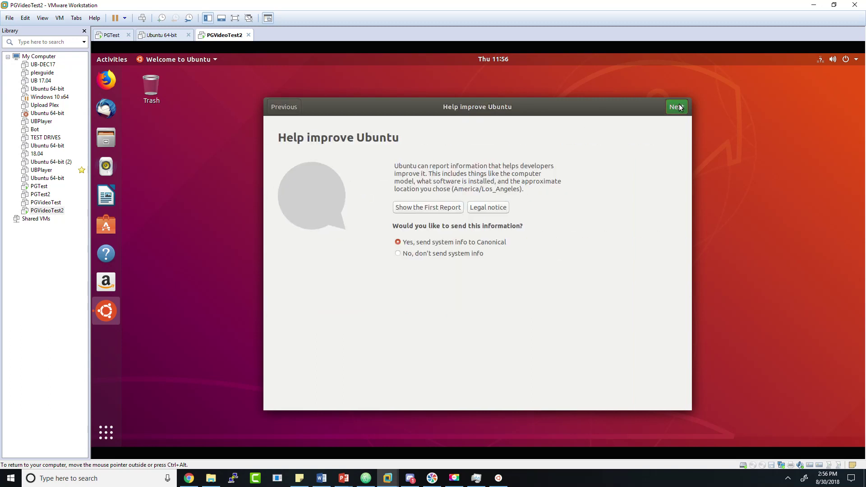
click(680, 108)
click(668, 109)
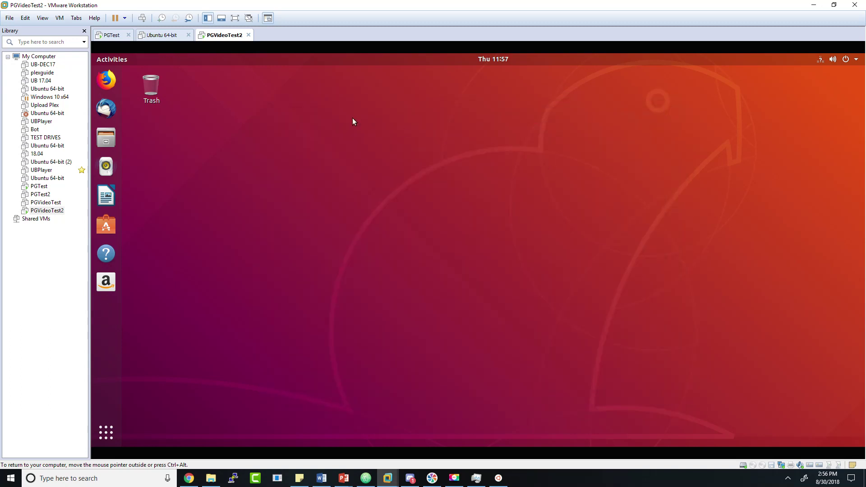
Step: Open the guest's wired network settings and show the configuration of the active wired connection
click(822, 59)
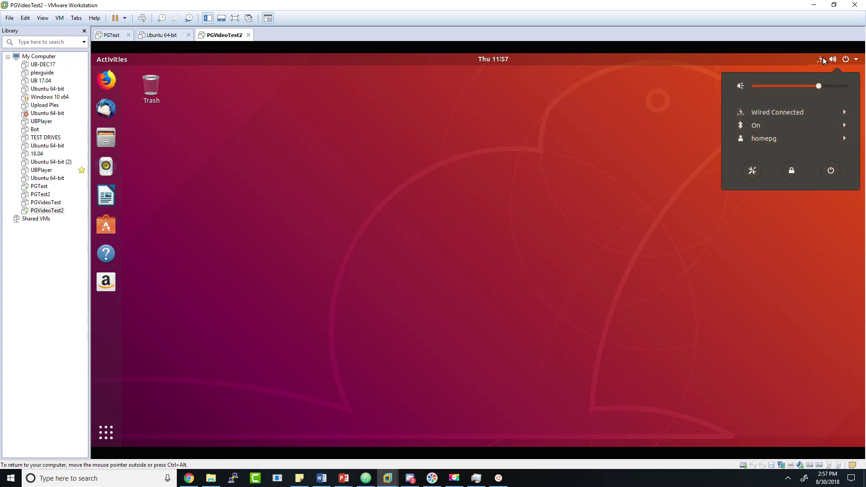
click(612, 116)
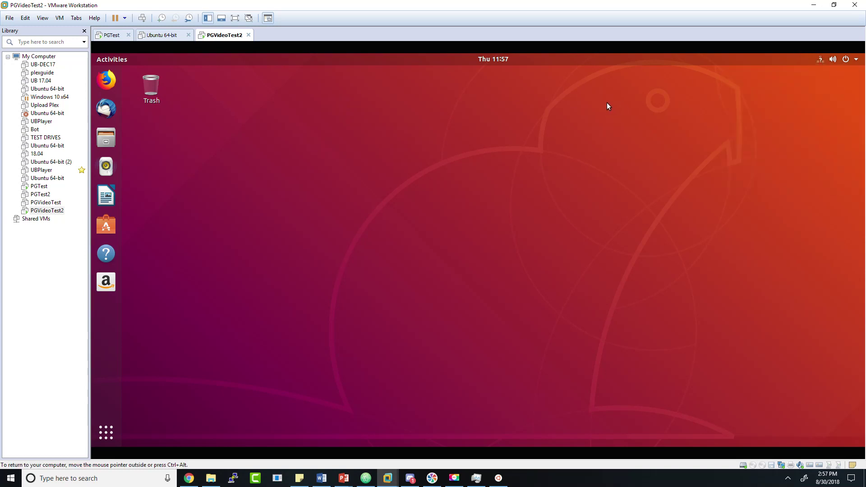
click(822, 62)
click(770, 114)
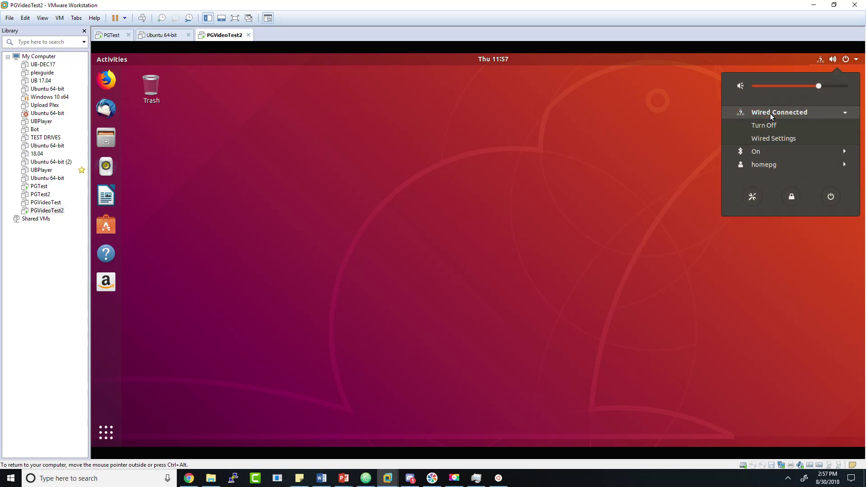
click(766, 138)
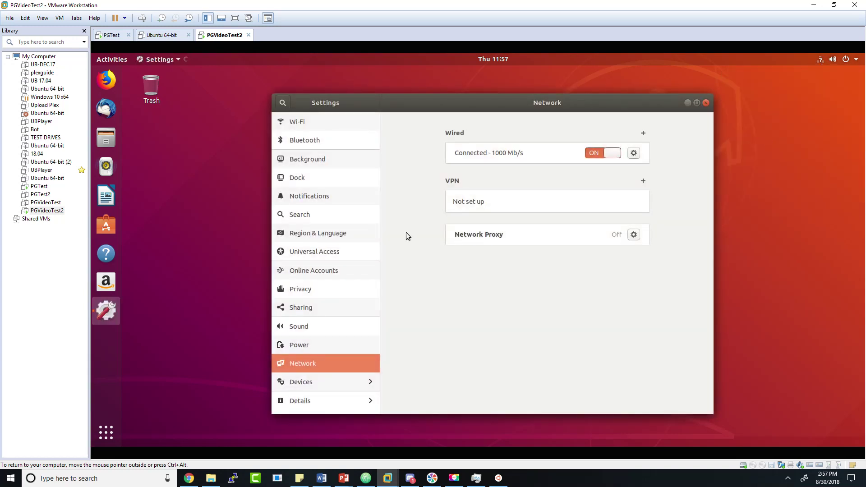
click(634, 153)
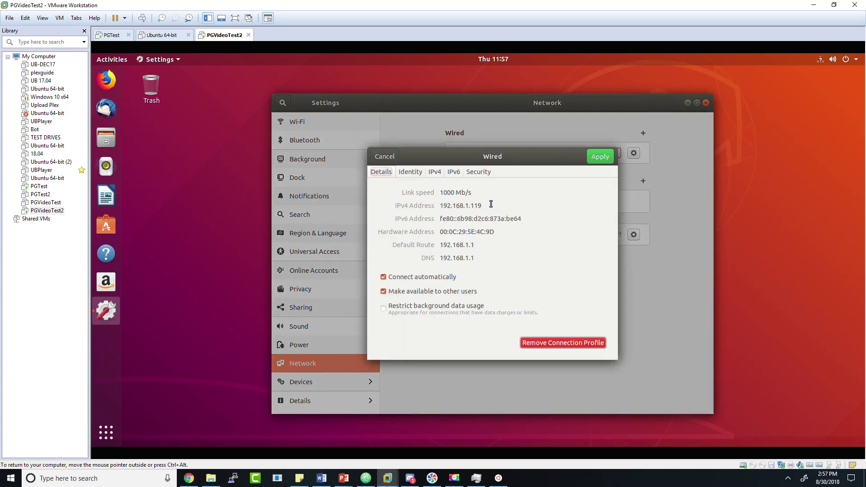
Step: Set the wired connection's IPv4 method to Manual and enter 192.168.1.1 as the gateway
click(434, 172)
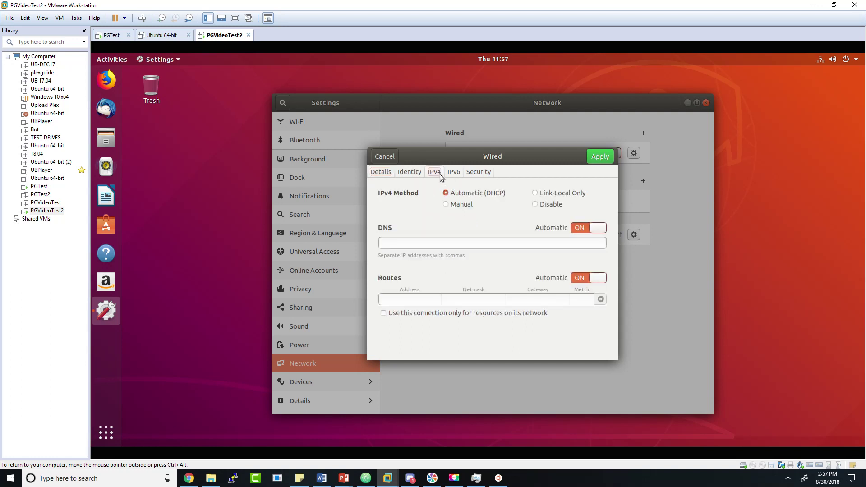
click(446, 204)
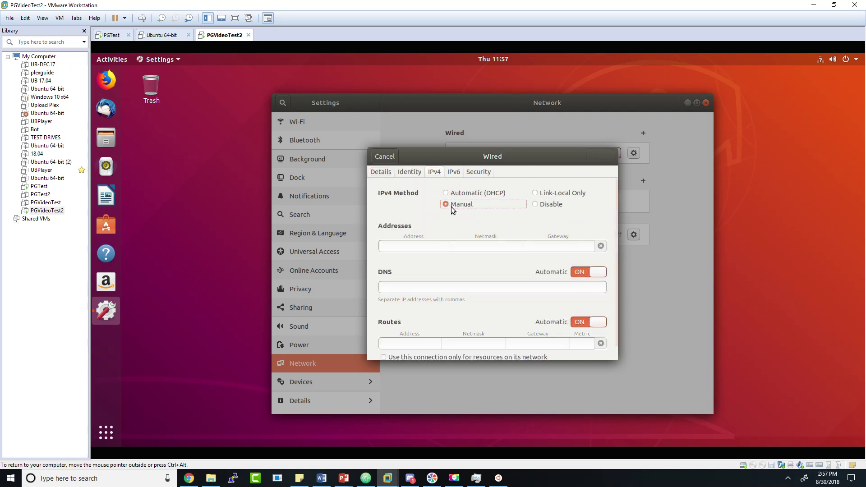
click(389, 243)
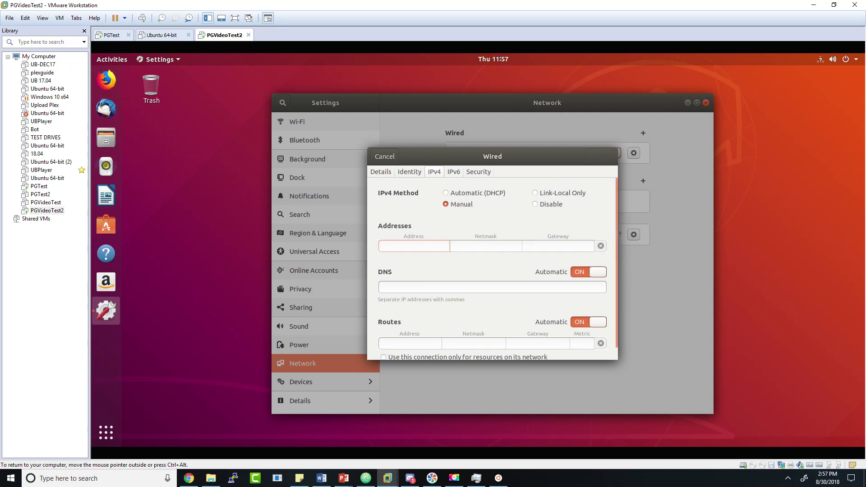
click(568, 245)
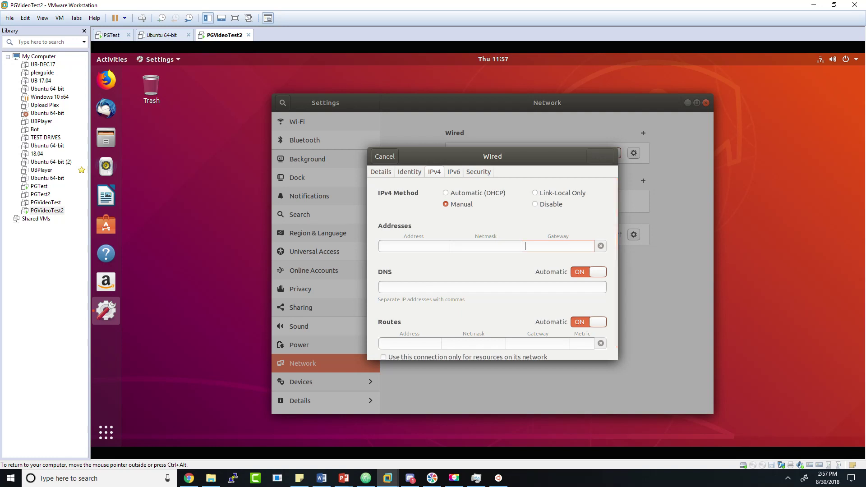
text(192.1)
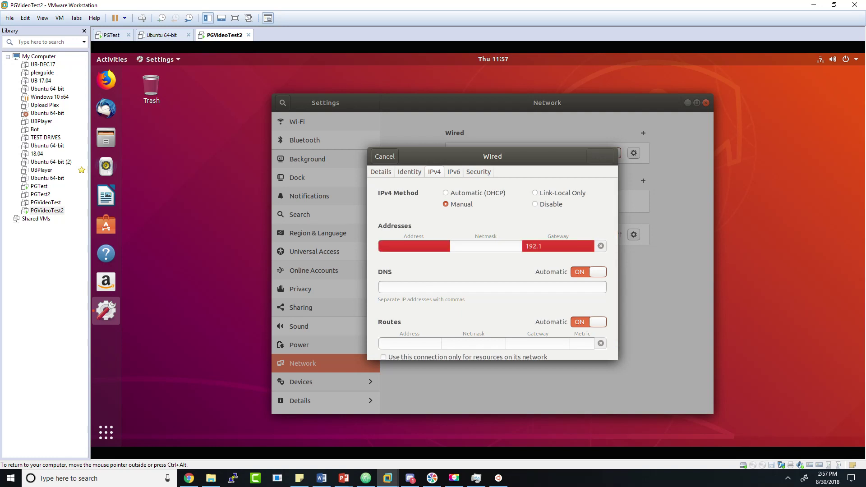
text(683.)
key(BackSpace)
text(.1.1)
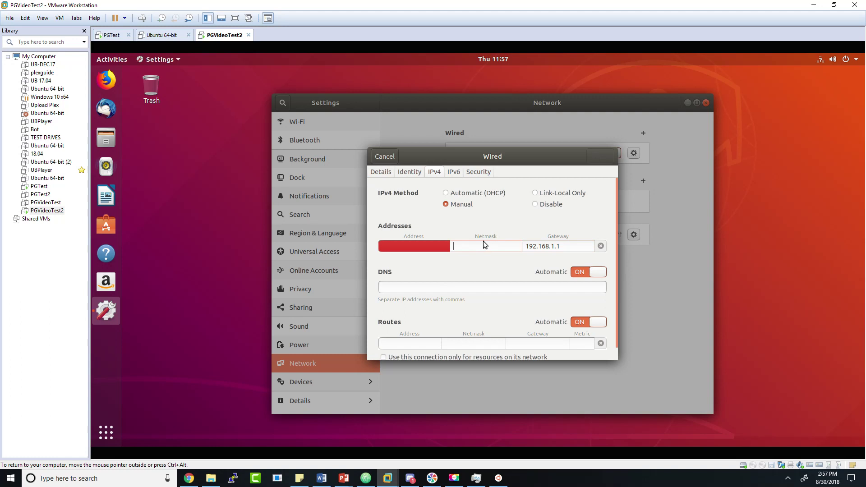
Step: Enter the static IPv4 address 192.168.1.170 with netmask 255.255.255.0 for the wired connection
click(398, 244)
text(192.168.)
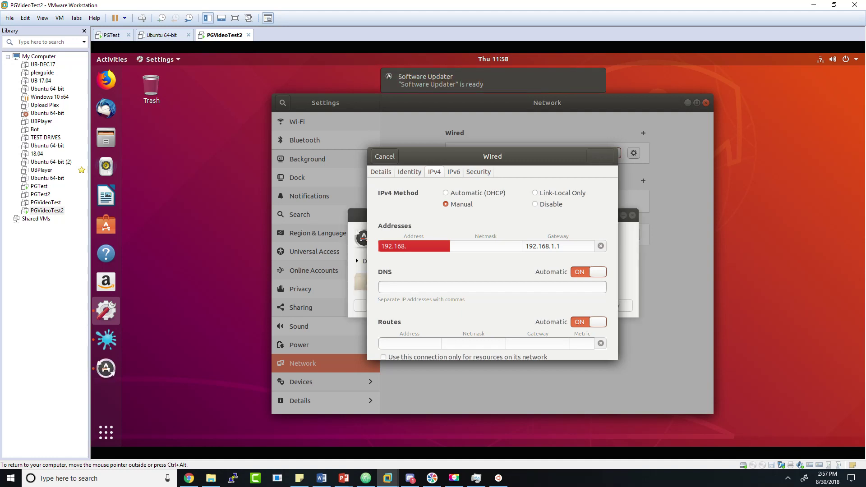
text(1.)
text(170)
click(457, 245)
text(2)
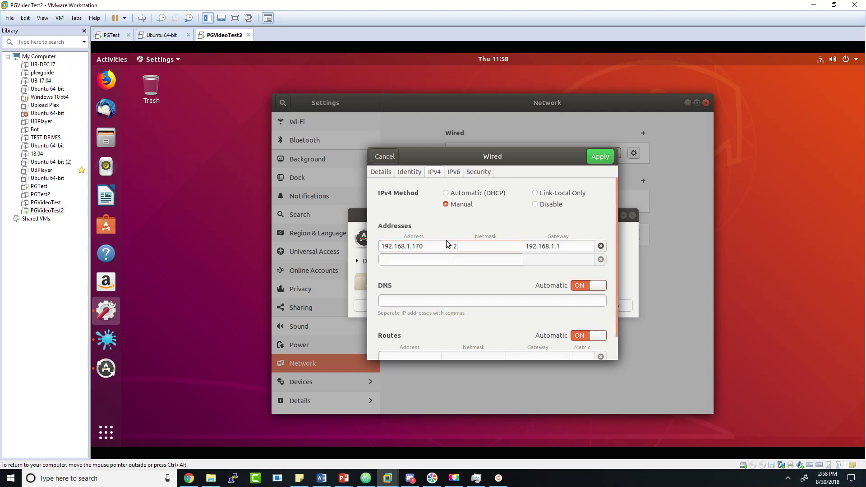
text(55.255)
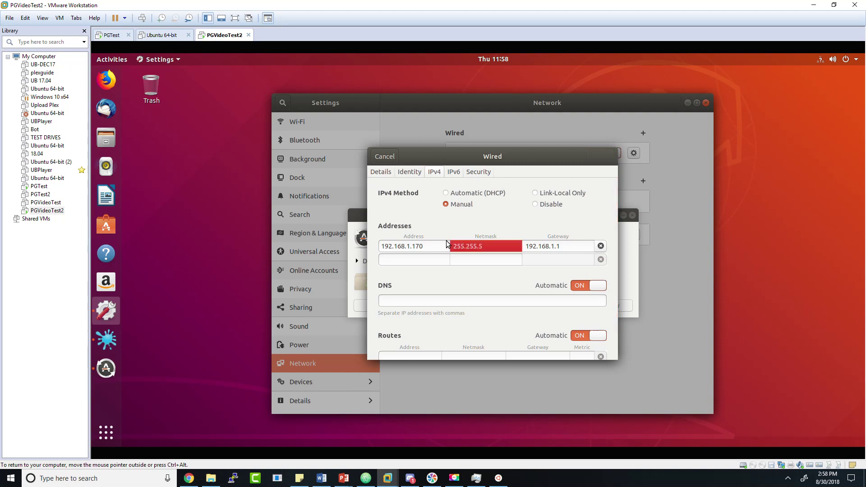
text(.255.0)
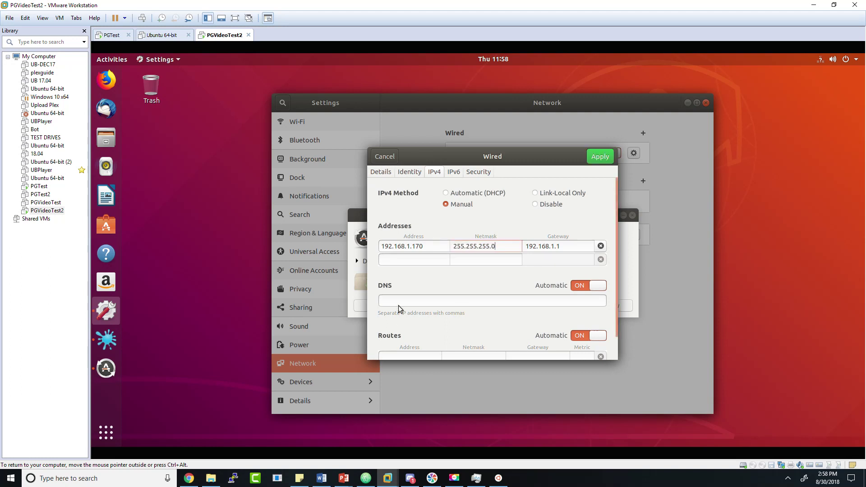
Step: Set the wired connection's DNS servers to 8.8.8.8, 8.8.4.4, apply the configuration and dismiss the Ubuntu error report
scroll(616, 266, down, 1)
click(424, 274)
text(8.)
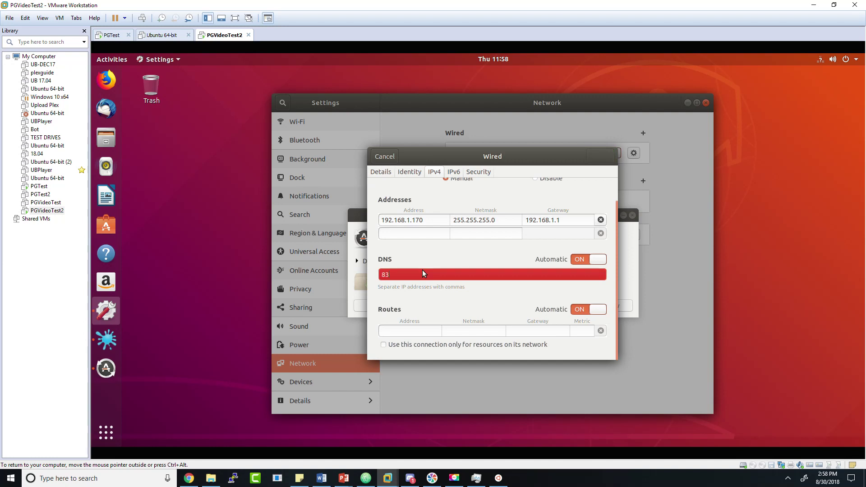
text(8.8.)
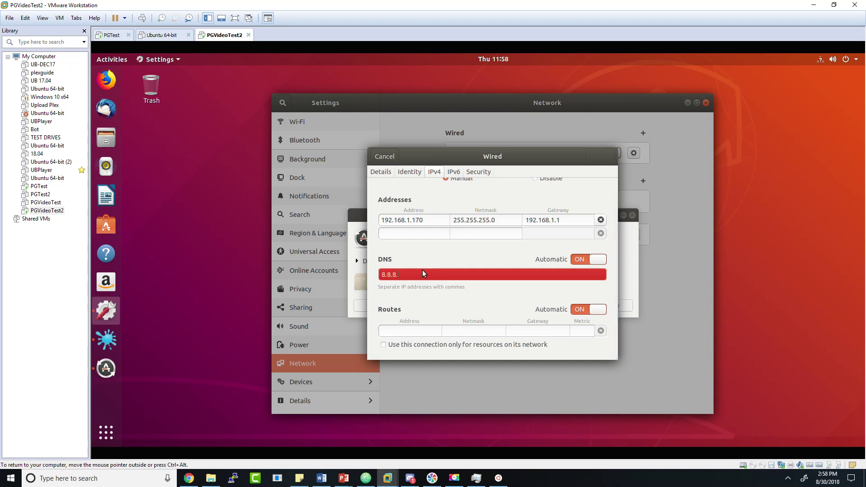
text(8, 8.8.4.4)
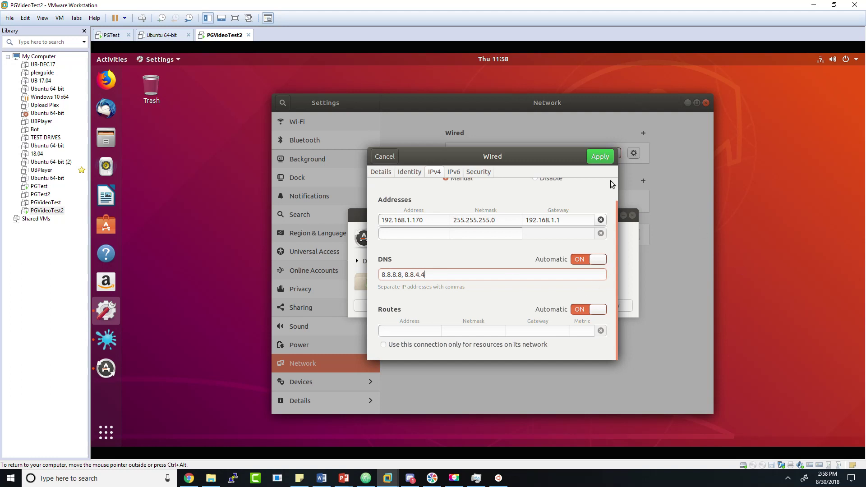
click(599, 157)
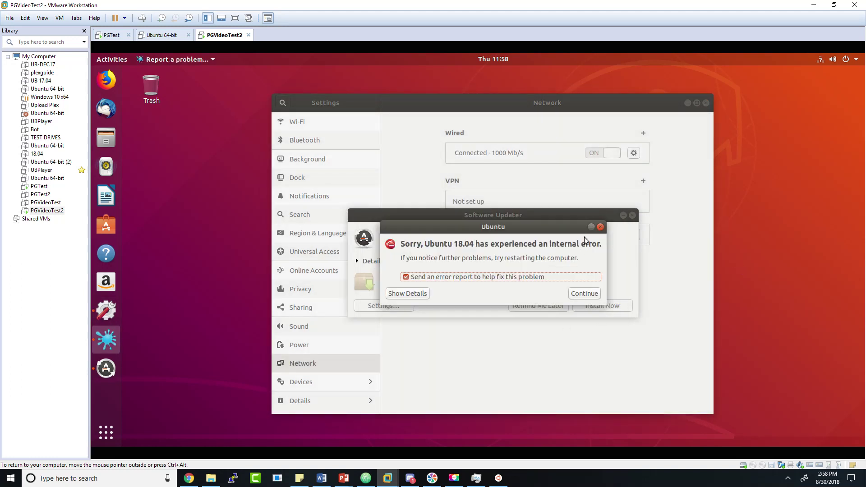
click(599, 227)
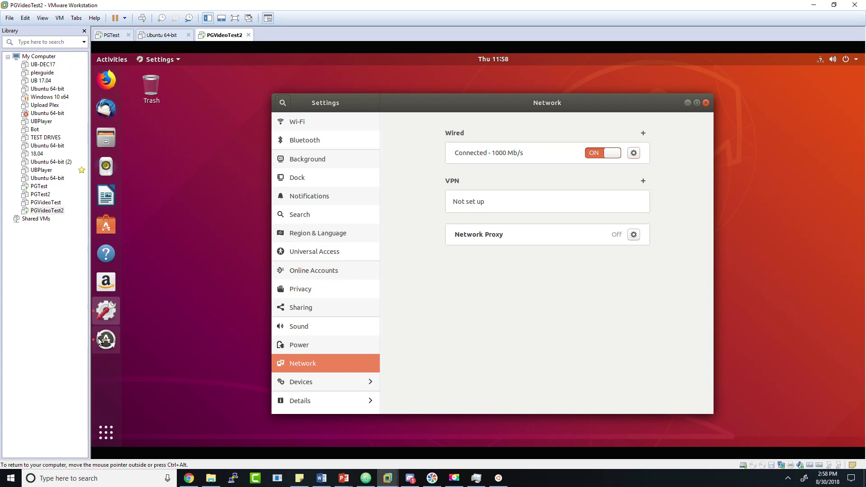
Step: Open a Terminal in the guest and test internet connectivity by pinging 8.8.8.8, stopping the ping after a few replies
click(112, 59)
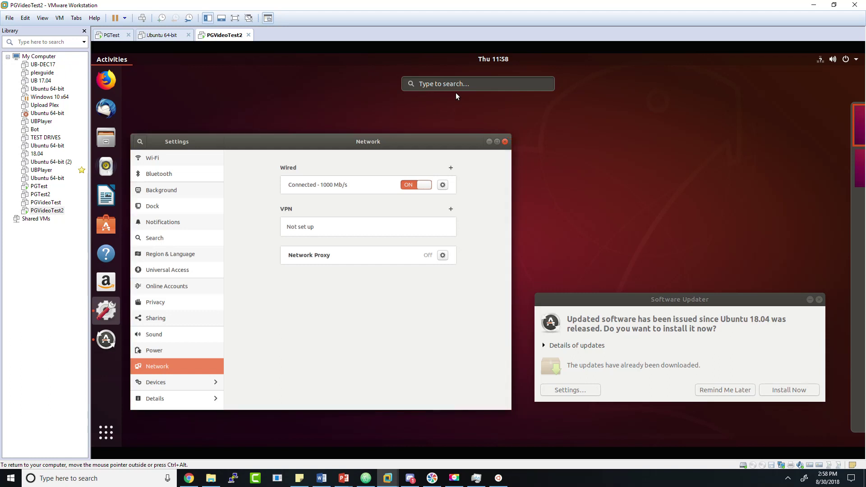
text(ter)
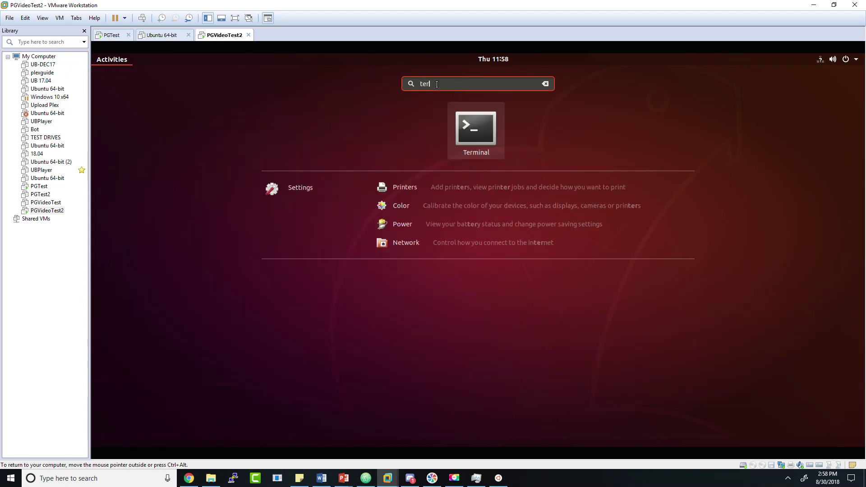
click(476, 132)
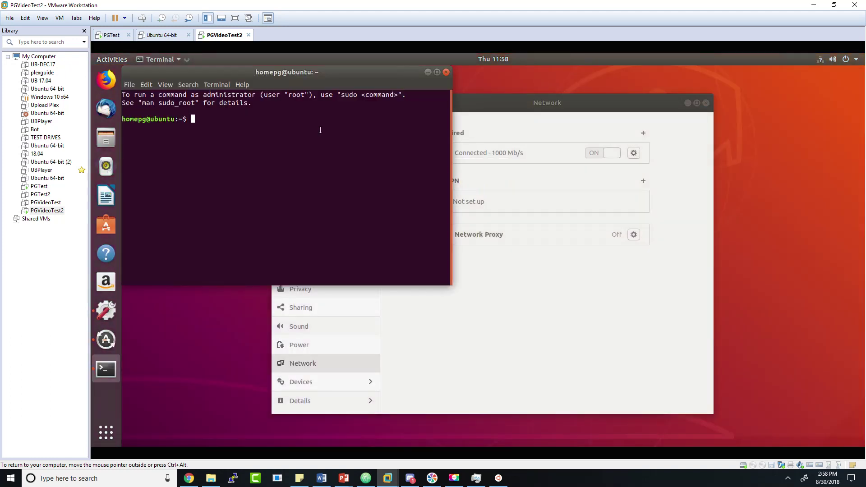
text(ping 8.8.8.8)
key(Return)
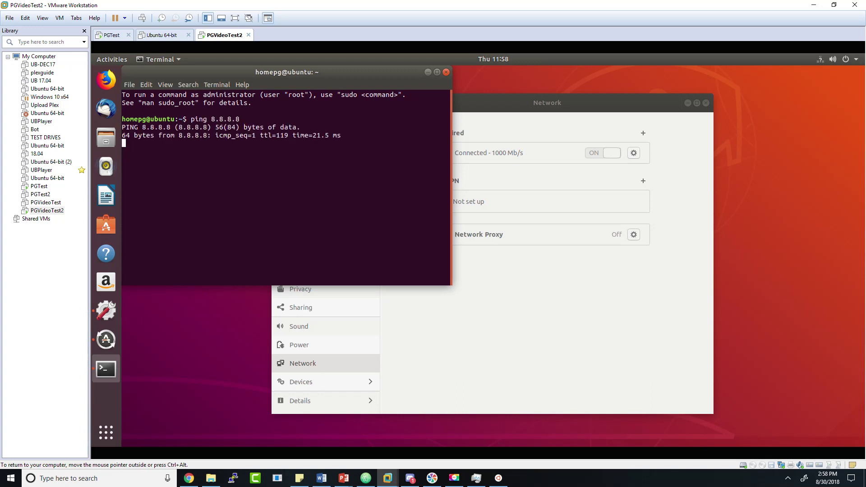
key(ctrl+z)
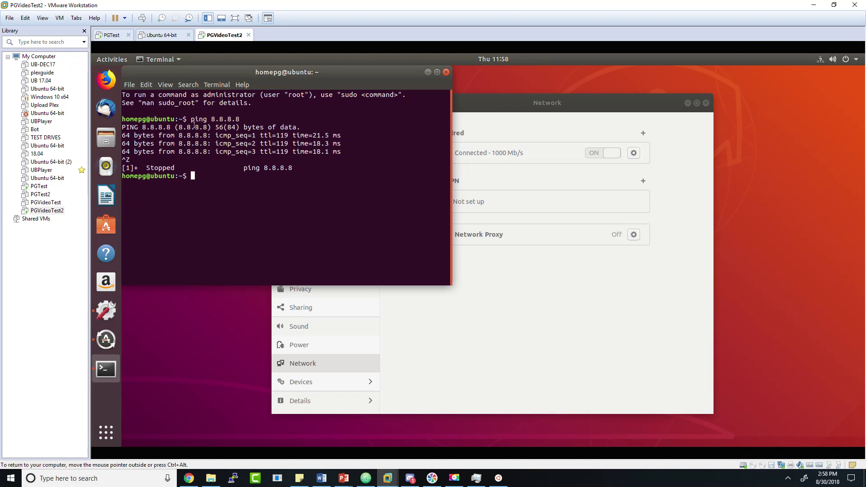
Step: Reboot the guest from its terminal with sudo reboot, entering the sudo password
text(sudo reboot)
key(Return)
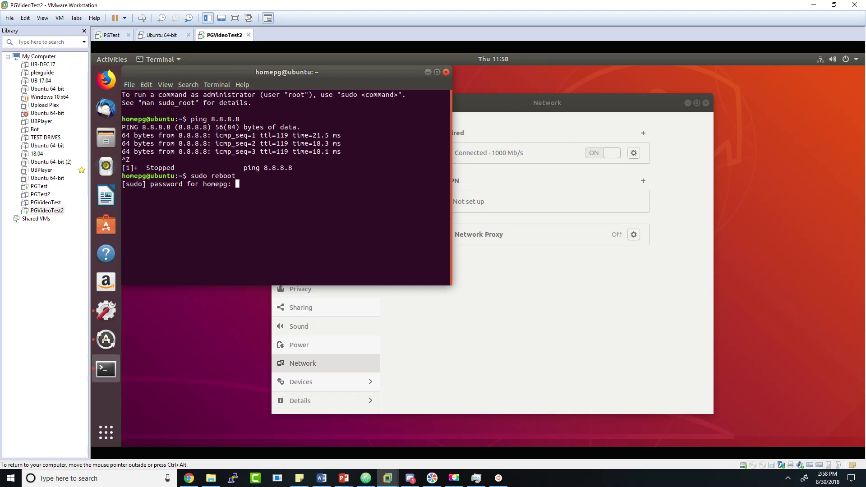
key(Return)
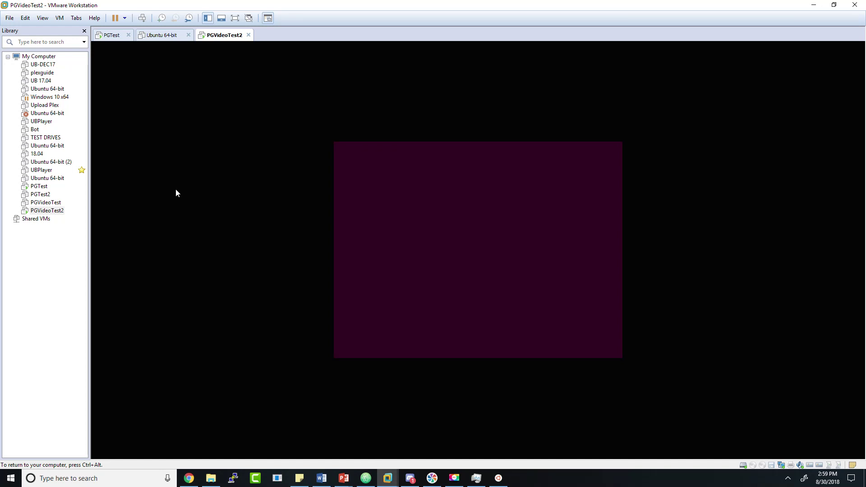
Step: Switch to the host's Ubuntu terminal and ping the guest at 192.168.1.170, stopping after a few replies
key(ctrl+alt)
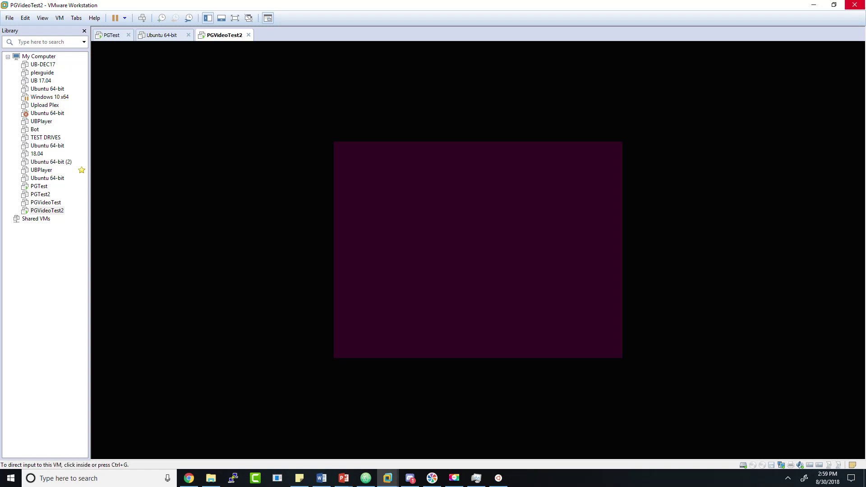
key(alt+Tab)
drag(549, 92, 415, 87)
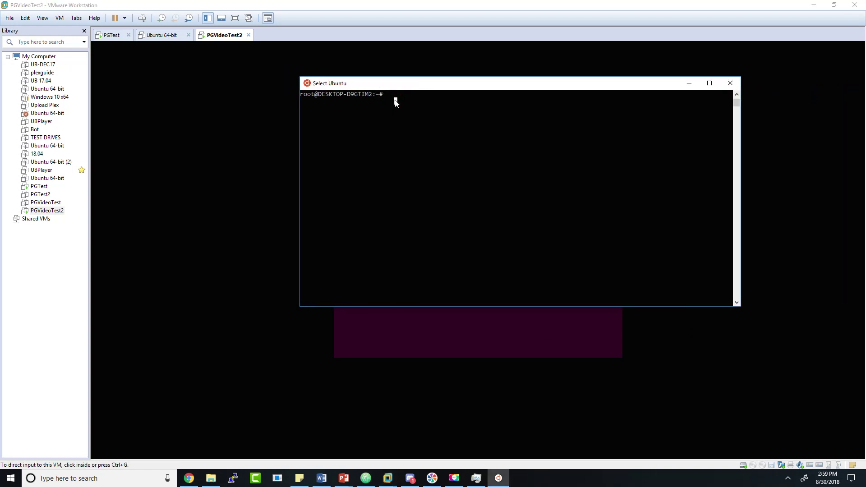
key(Escape)
text(ping 8)
text(92.1)
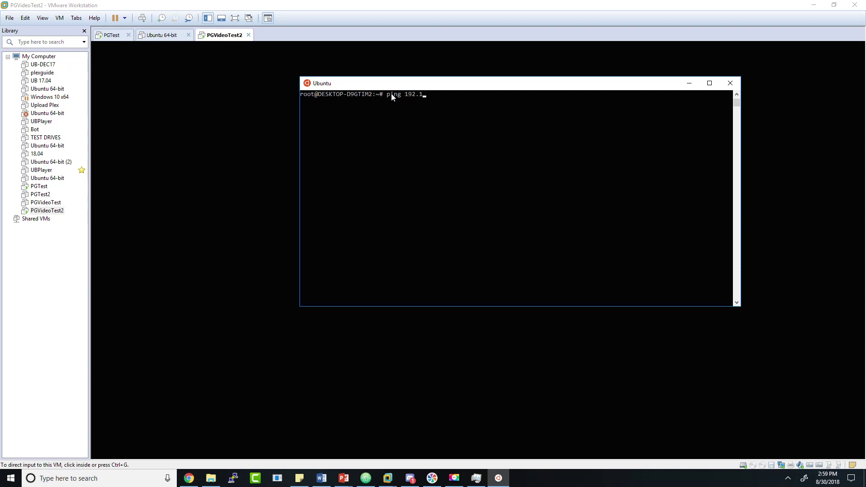
text(68.1.170)
drag(399, 85, 488, 176)
key(Return)
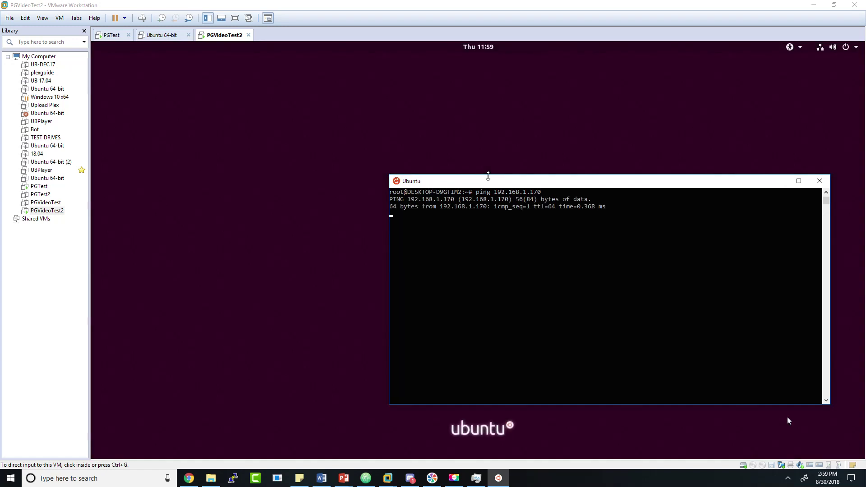
key(ctrl+z)
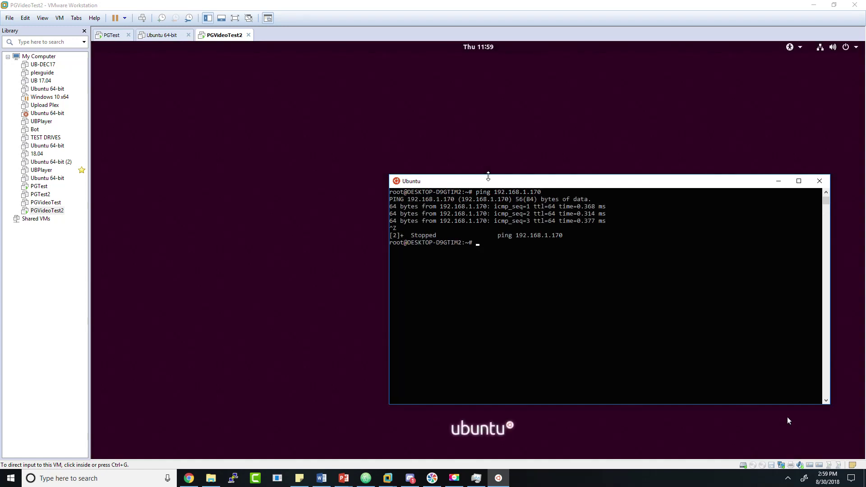
text(ssh)
drag(489, 182, 365, 10)
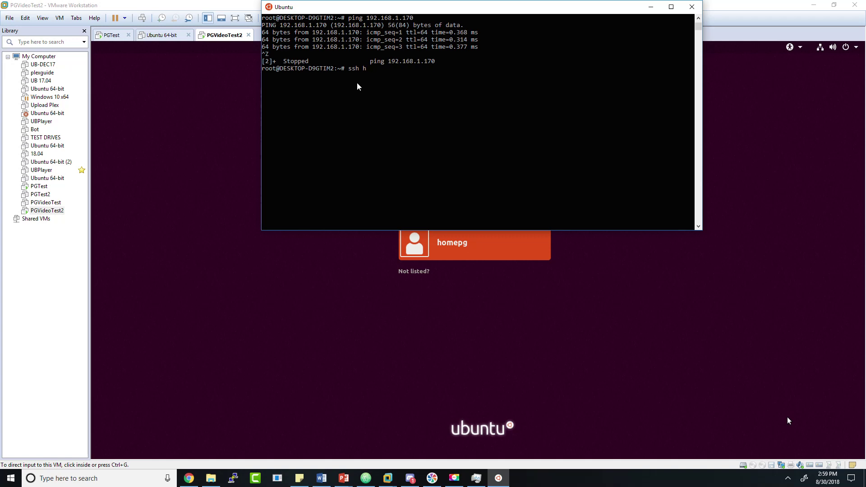
text(omepg@192.168.)
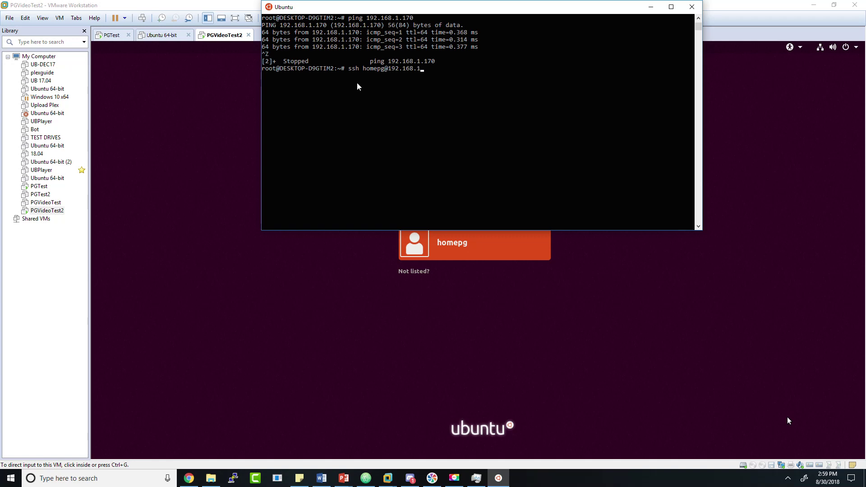
text(1.170)
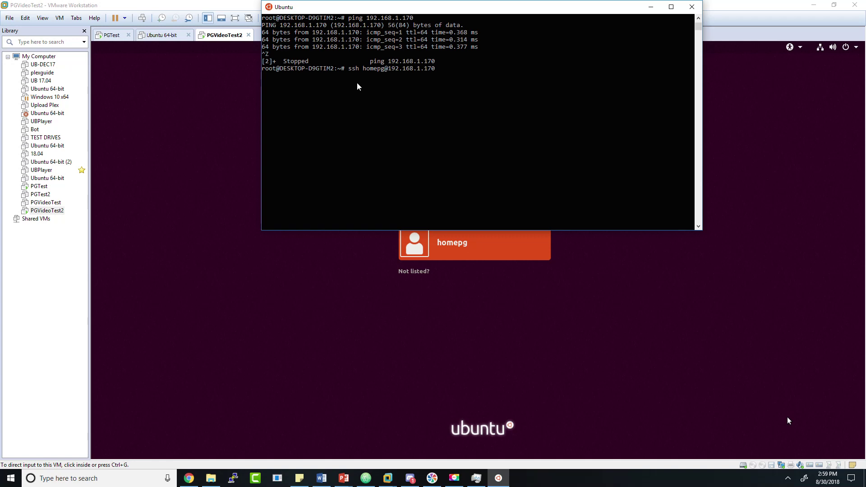